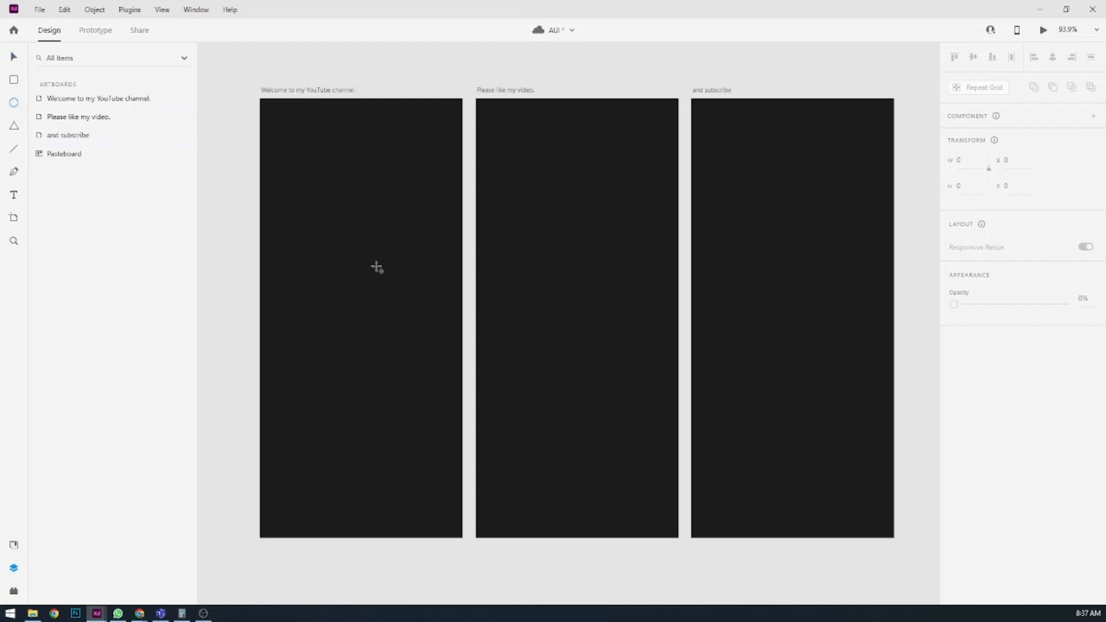
# Step: Draw a circle about 234 px wide in the upper part of the first artboard and duplicate it in place
pyautogui.moveTo(361, 242); pyautogui.dragTo(429, 305)
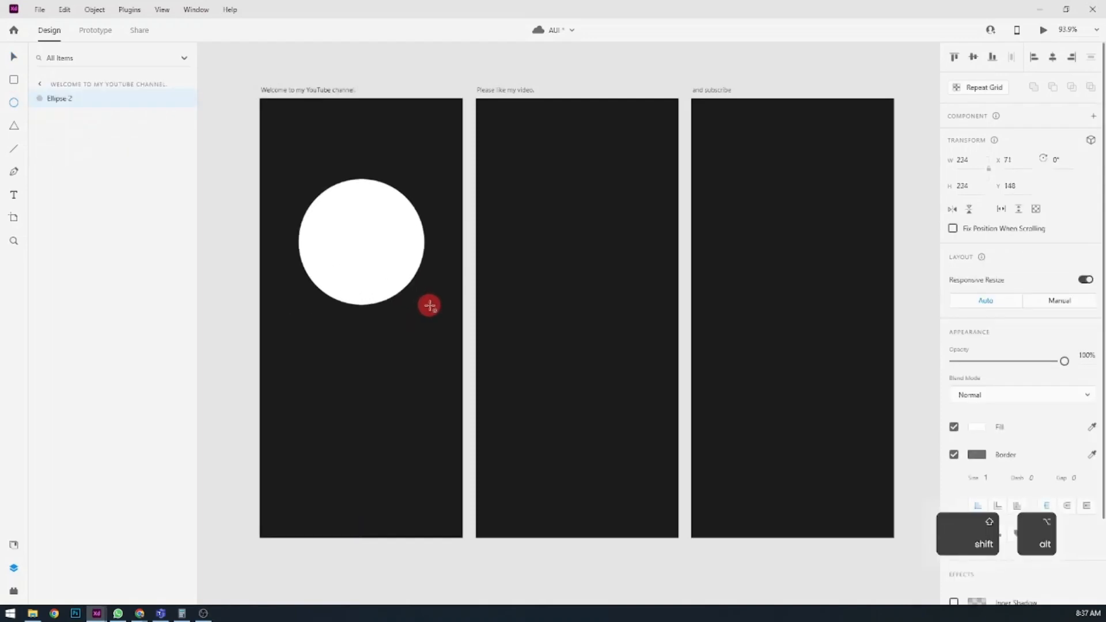
pyautogui.rightClick(378, 265)
pyautogui.click(397, 25)
pyautogui.rightClick(375, 267)
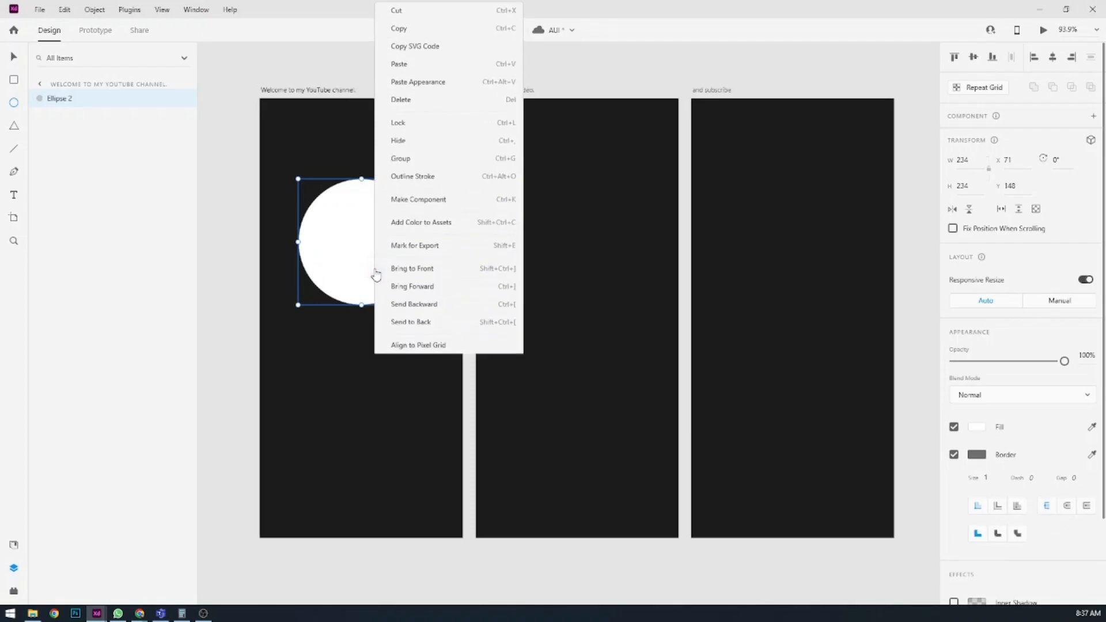
pyautogui.click(403, 64)
pyautogui.press('v')
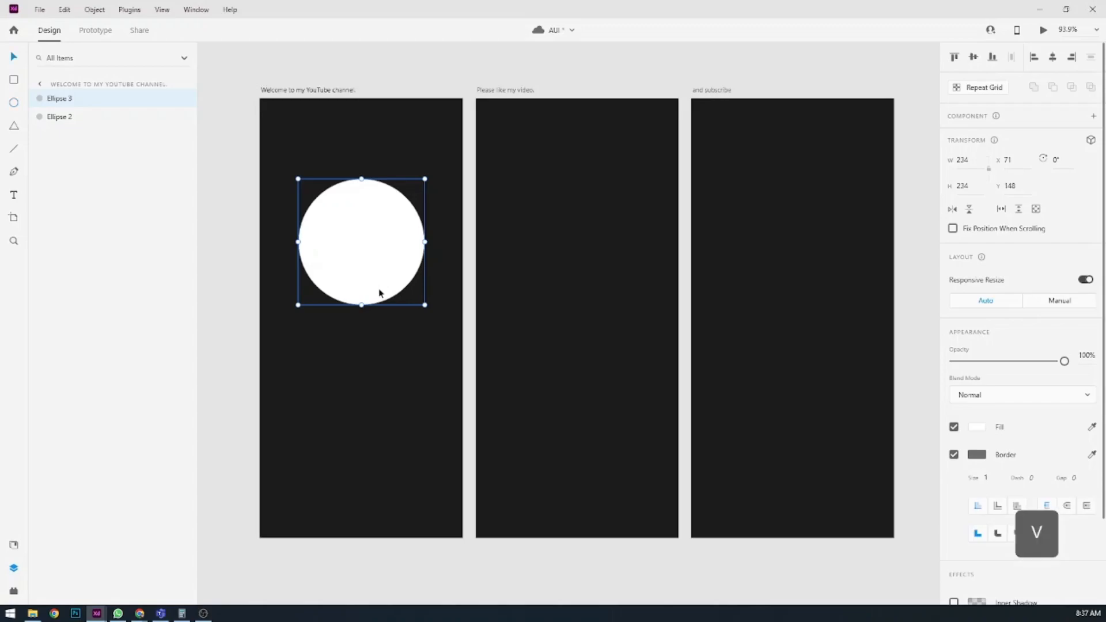
# Step: Shrink the duplicate circle concentrically and subtract it from the larger circle to form a ring
pyautogui.moveTo(425, 306); pyautogui.dragTo(402, 281)
pyautogui.keyDown('shift'); pyautogui.click(410, 262); pyautogui.keyUp('shift')
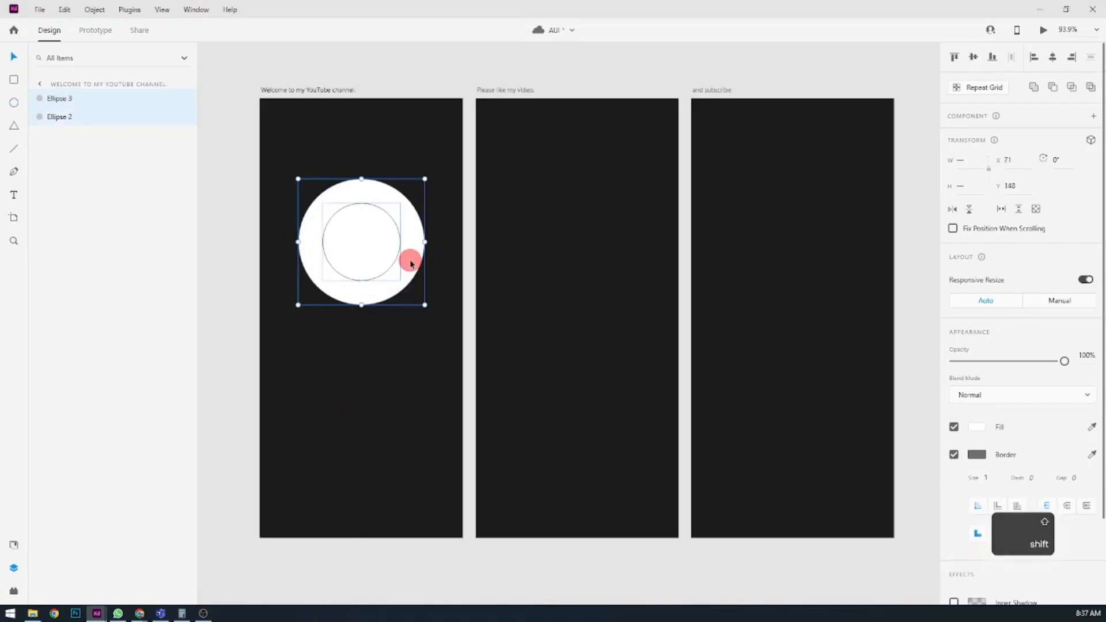
pyautogui.click(1051, 87)
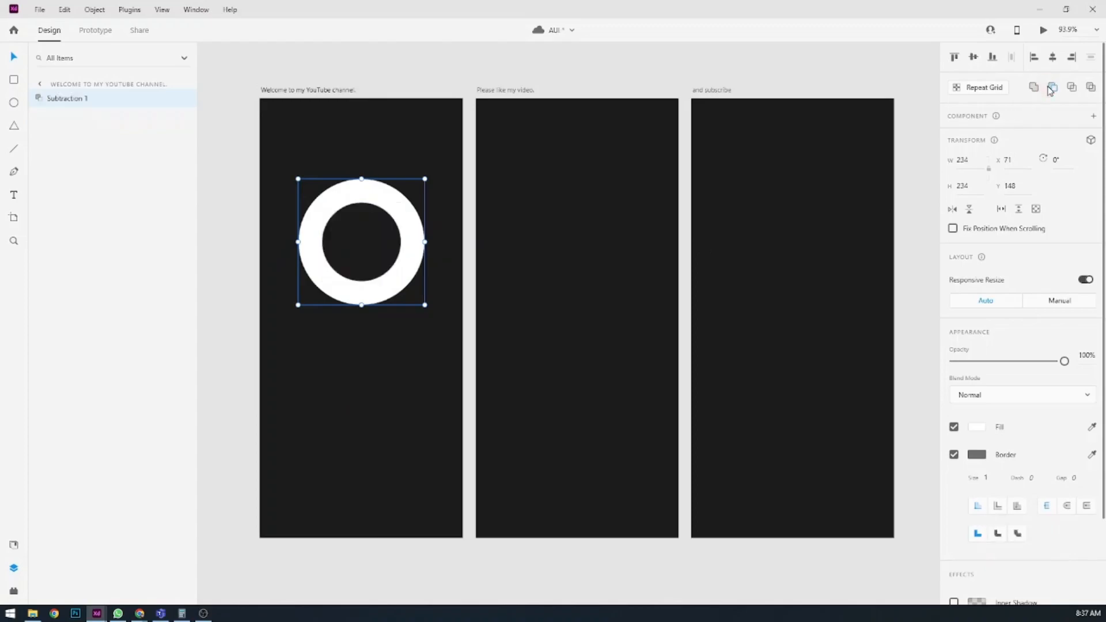
# Step: Draw a square from the ring's centre over its lower-right quarter and place a copy over the upper-left quarter
pyautogui.click(15, 80)
pyautogui.moveTo(362, 244); pyautogui.dragTo(459, 325)
pyautogui.press('v')
pyautogui.moveTo(409, 298); pyautogui.dragTo(338, 227)
# Step: Subtract both squares from the ring, leaving two opposite arc segments
pyautogui.keyDown('shift'); pyautogui.click(398, 216); pyautogui.keyUp('shift')
pyautogui.keyDown('shift'); pyautogui.click(415, 286); pyautogui.keyUp('shift')
pyautogui.click(1052, 87)
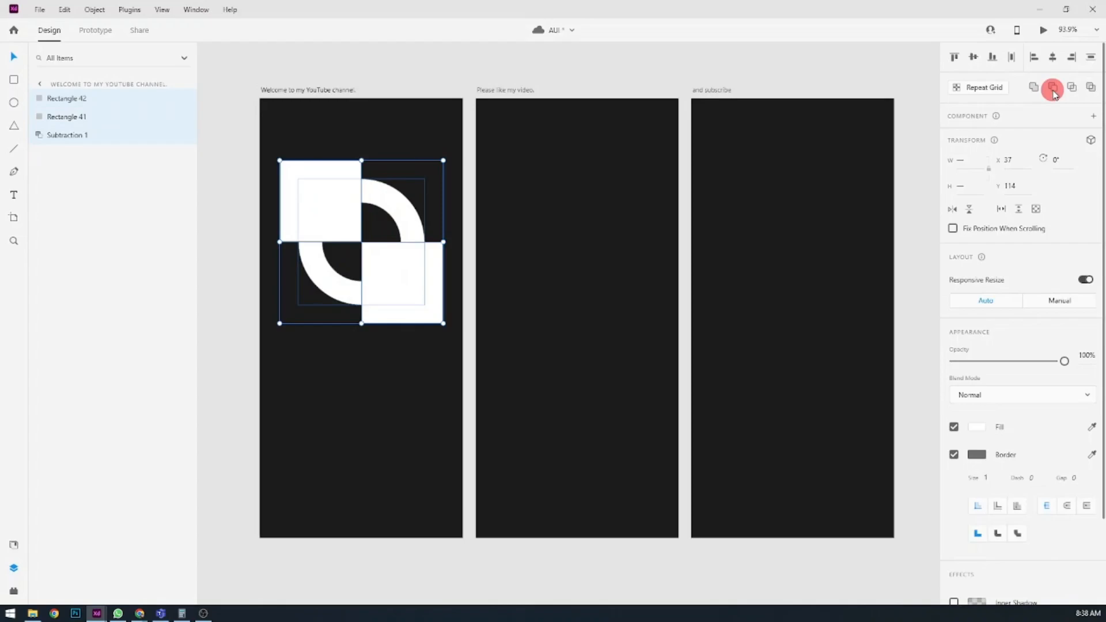
# Step: Rotate the arc shape to -45° and rename its layer Front
pyautogui.moveTo(294, 308); pyautogui.dragTo(354, 324)
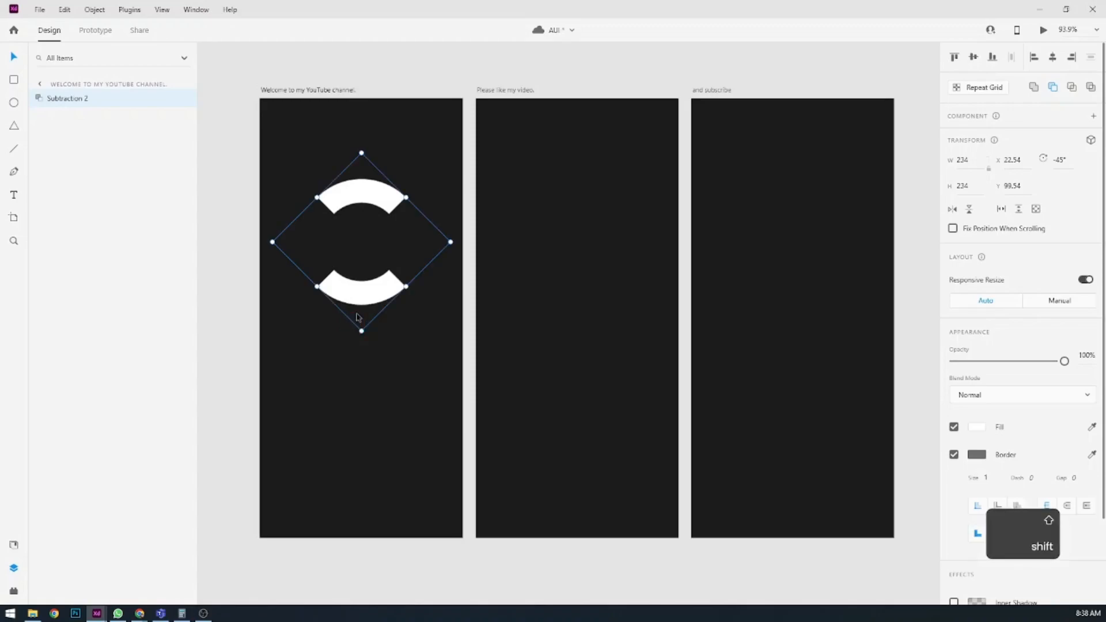
pyautogui.doubleClick(79, 99)
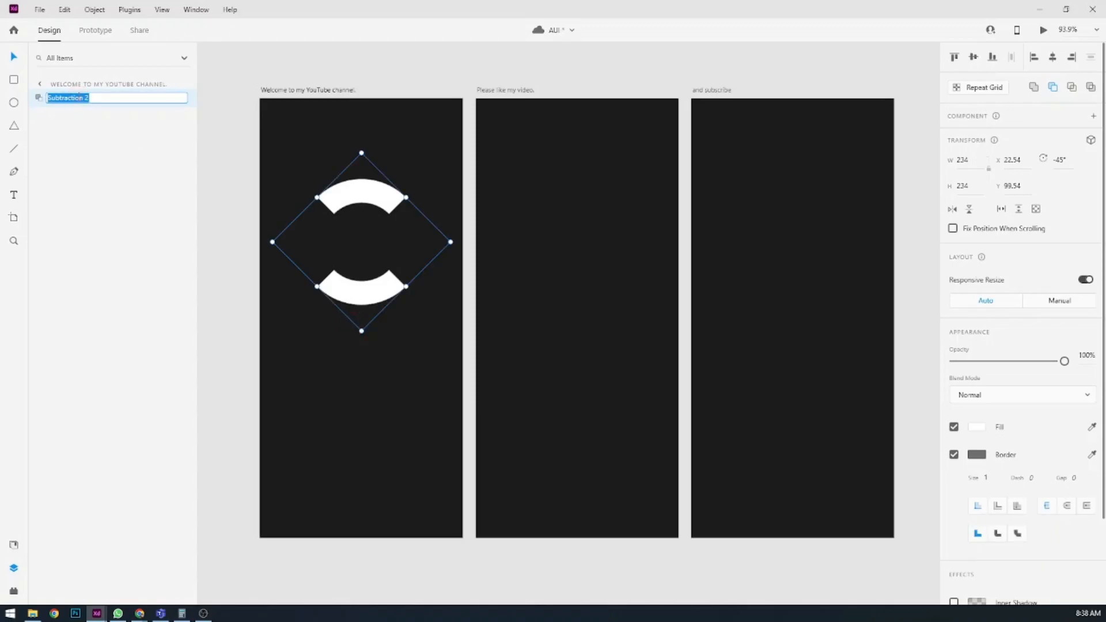
pyautogui.write('Front')
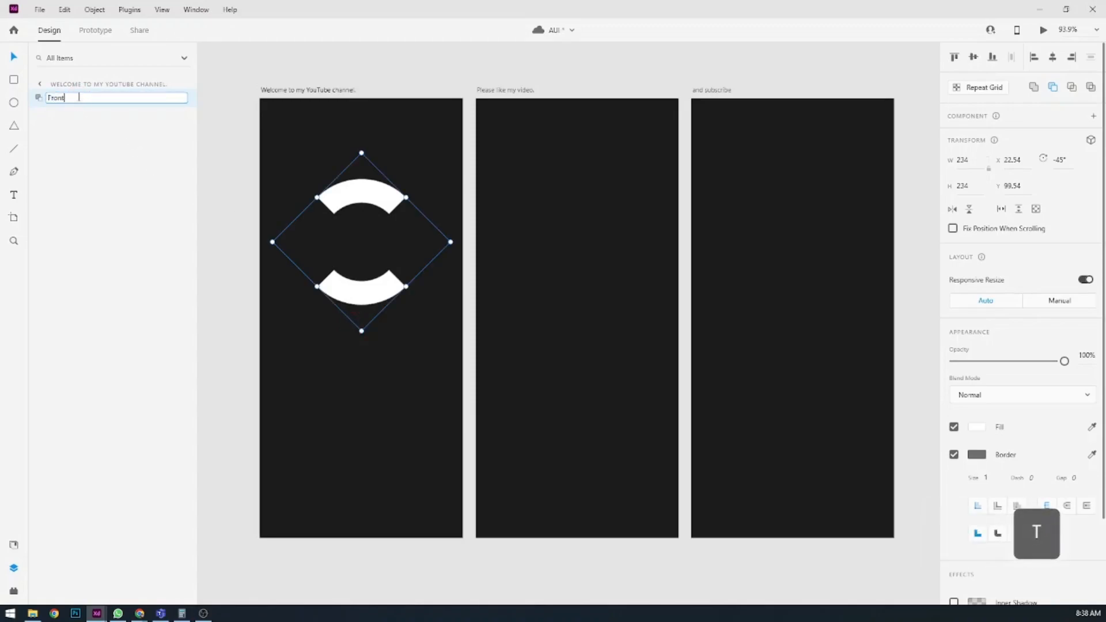
pyautogui.press('Return')
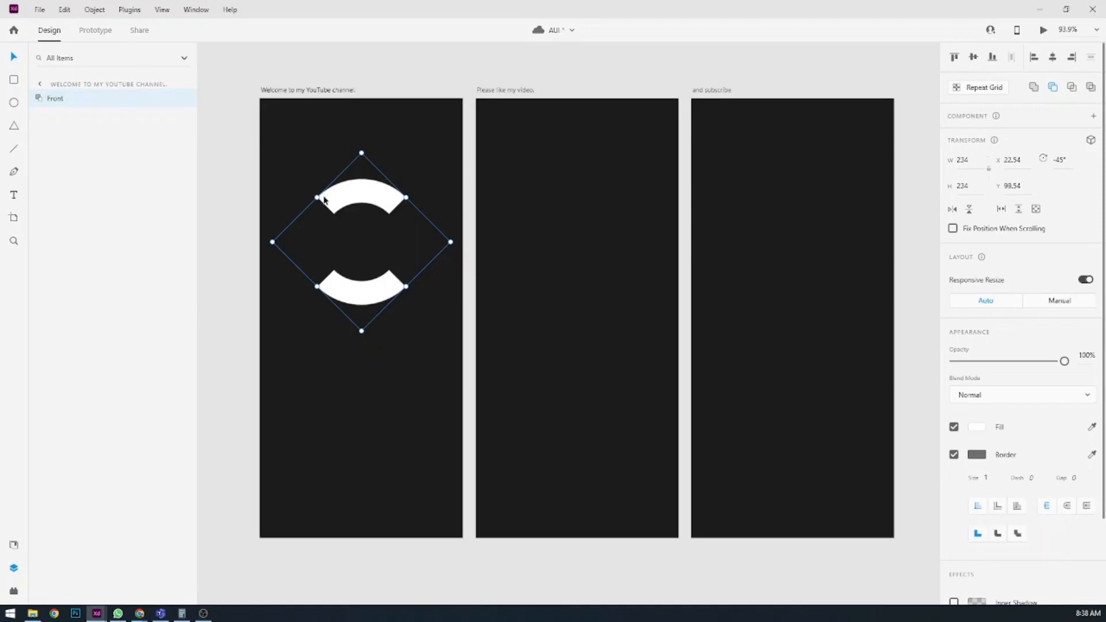
# Step: Duplicate the Front arc shape in place and rename the lower layer Back
pyautogui.rightClick(343, 205)
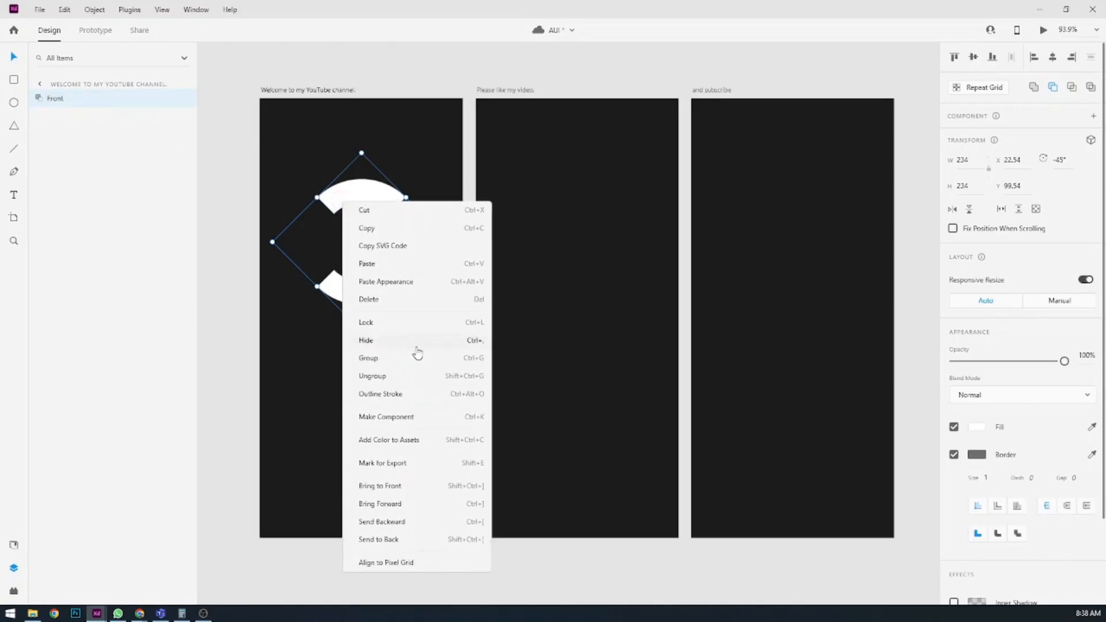
pyautogui.click(388, 225)
pyautogui.rightClick(375, 191)
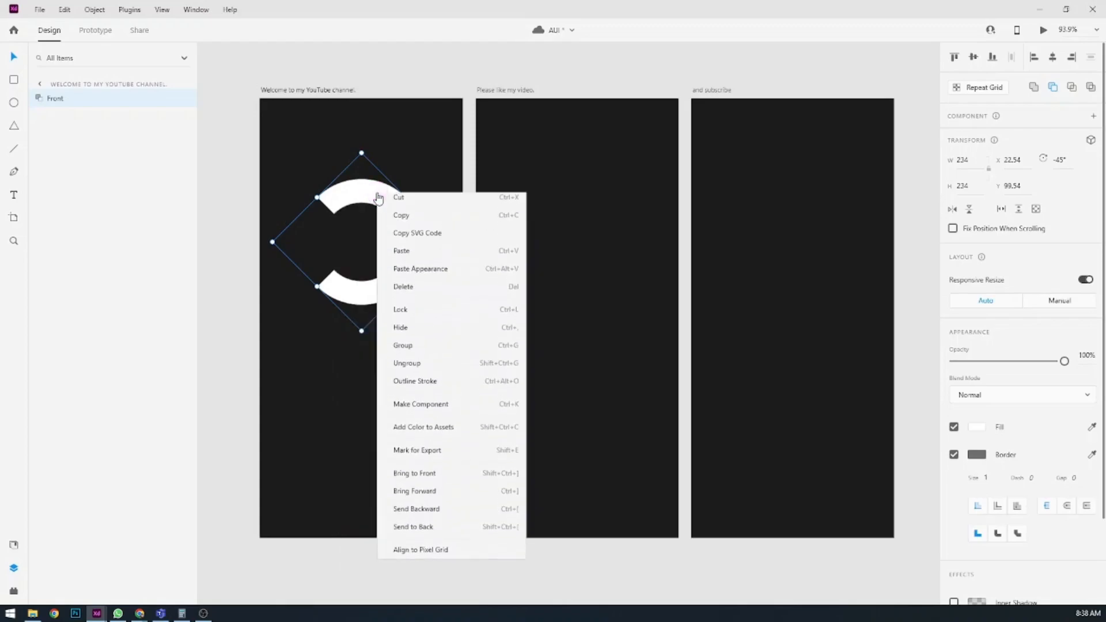
pyautogui.click(410, 262)
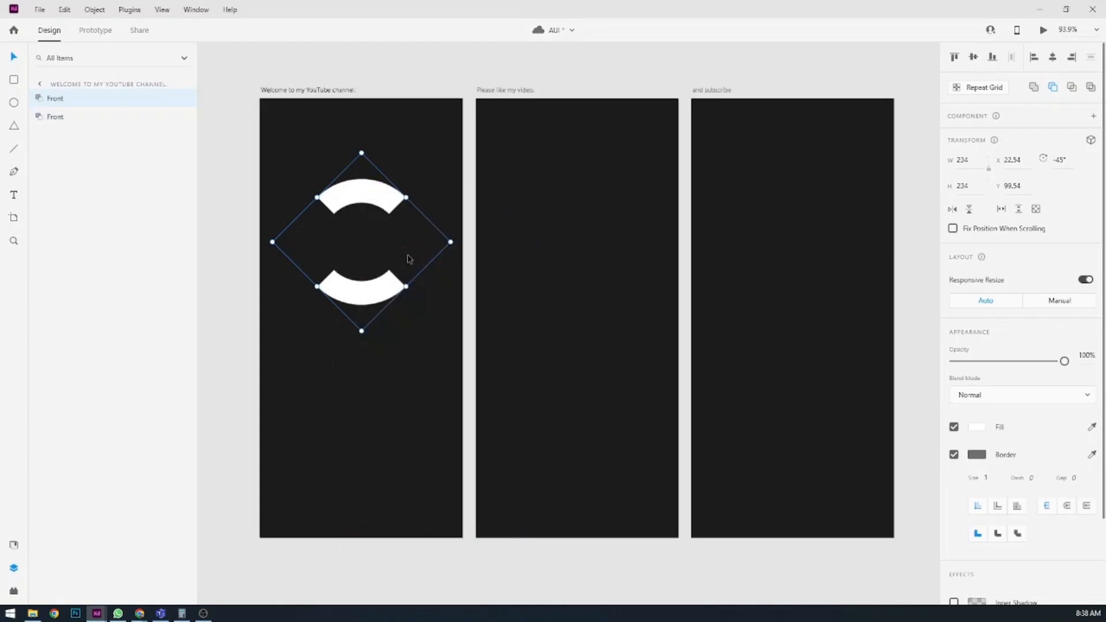
pyautogui.doubleClick(56, 117)
pyautogui.write('Back')
pyautogui.press('Return')
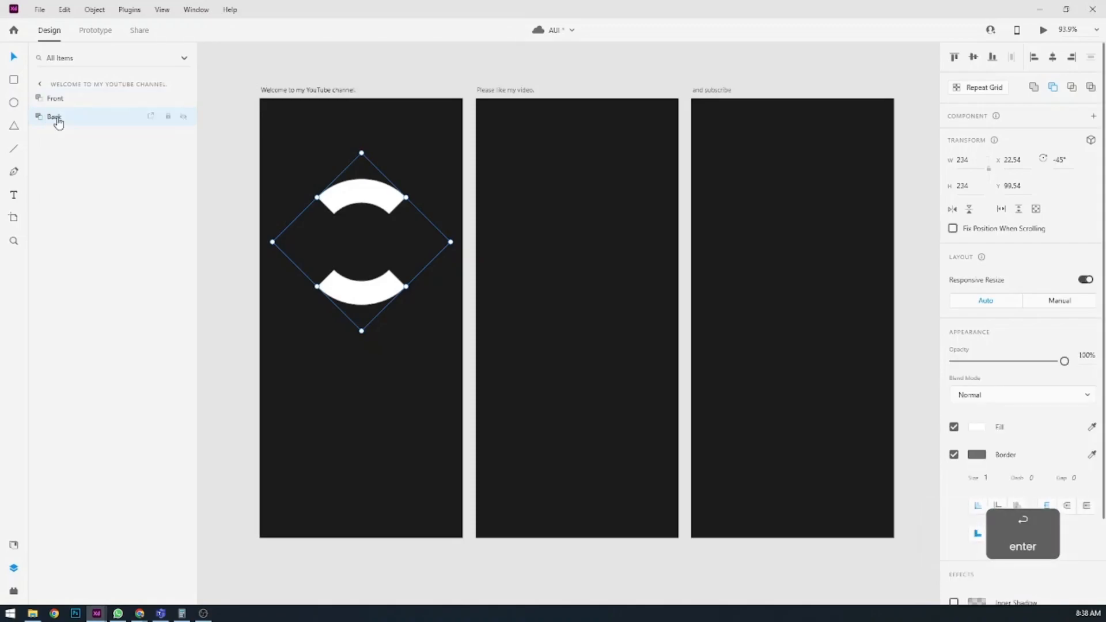
# Step: Fill the Front shape with bright green #00FF44 and remove its border
pyautogui.click(69, 99)
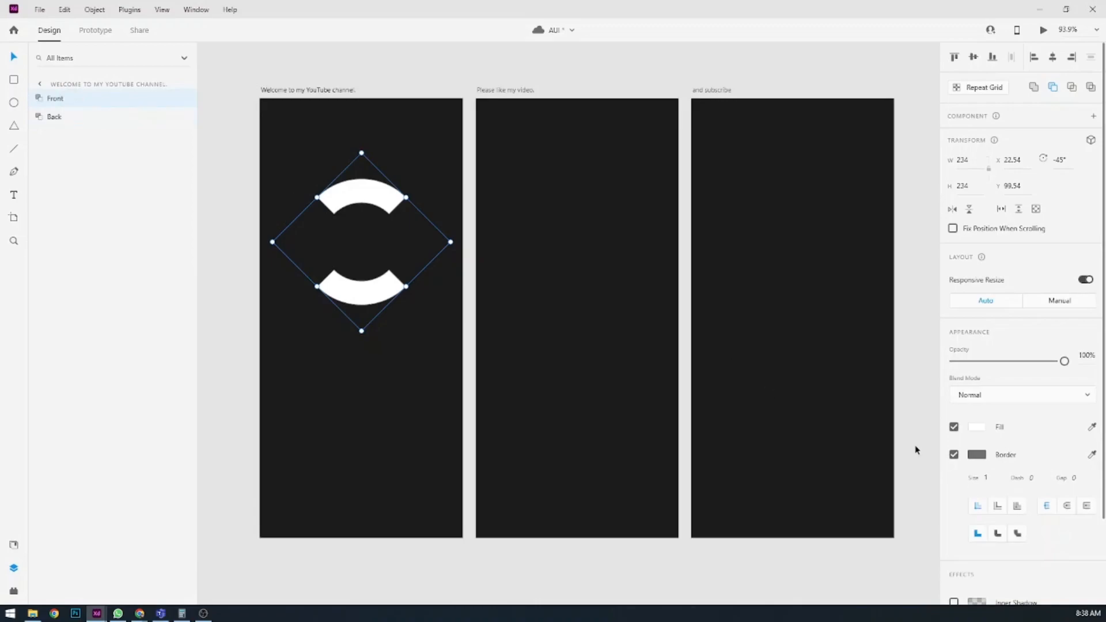
pyautogui.click(973, 431)
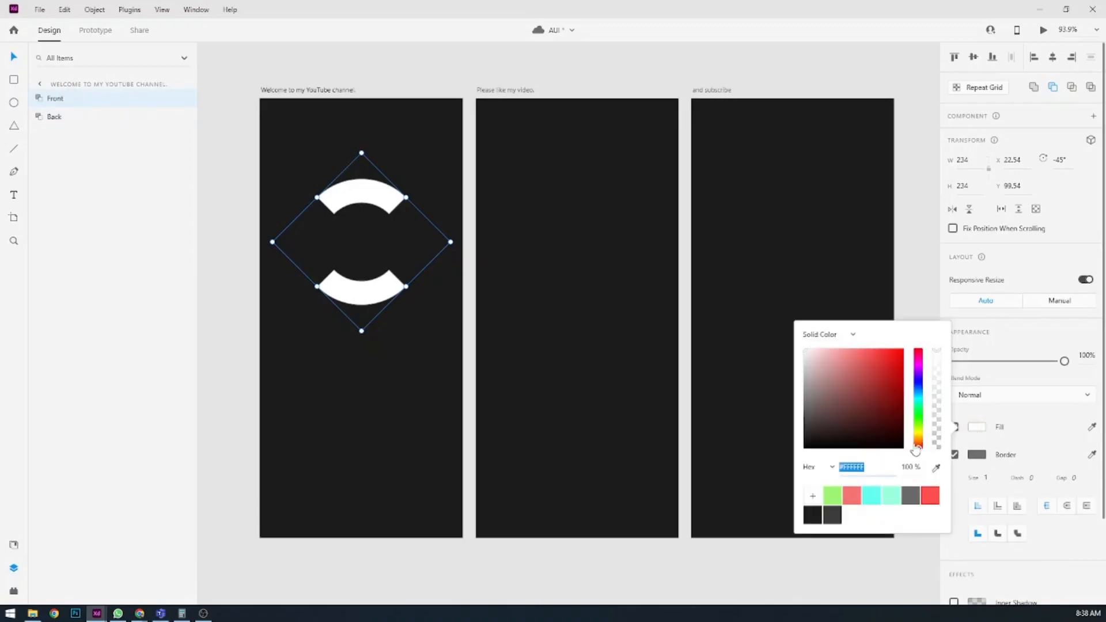
pyautogui.click(918, 413)
pyautogui.moveTo(881, 370); pyautogui.dragTo(910, 348)
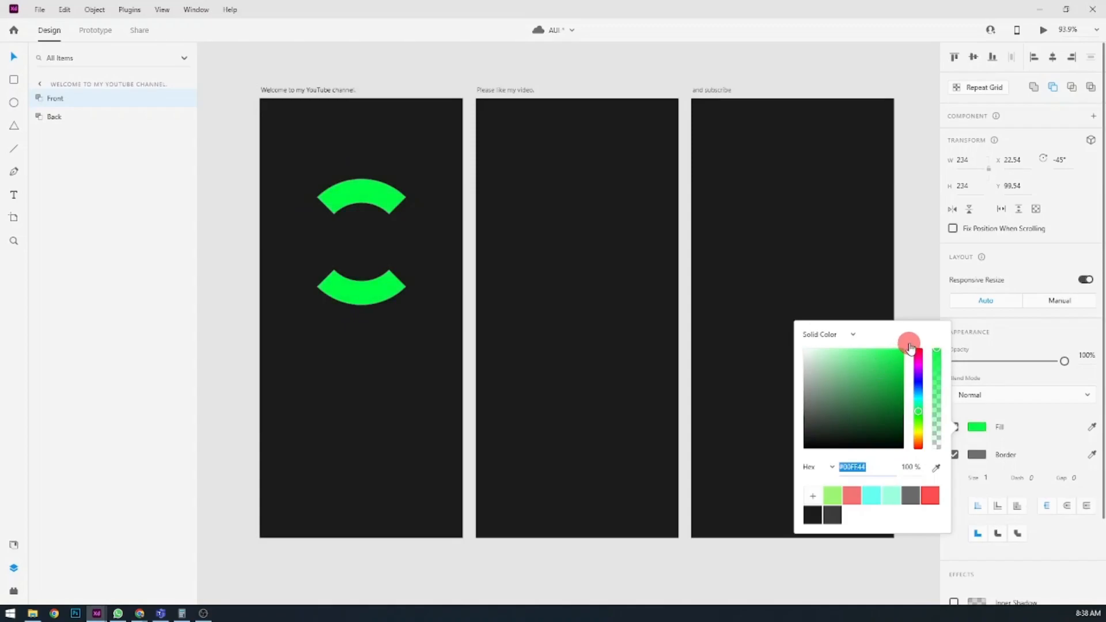
pyautogui.click(1037, 441)
pyautogui.click(954, 455)
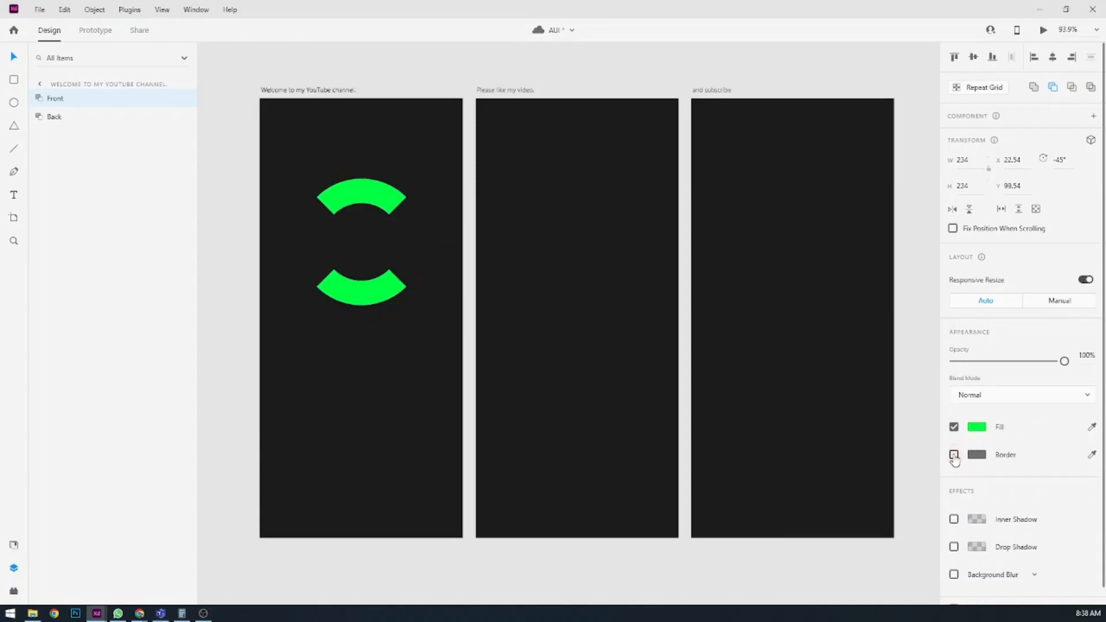
# Step: Remove the border of the Back shape and fill it with red #FF0000
pyautogui.click(84, 120)
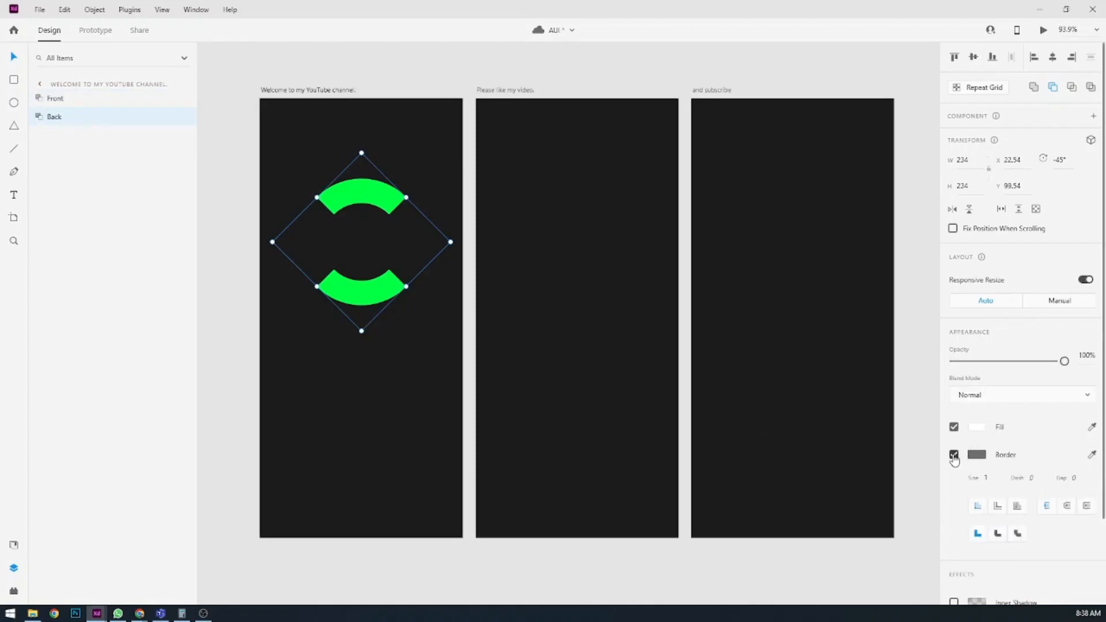
pyautogui.click(954, 455)
pyautogui.click(977, 427)
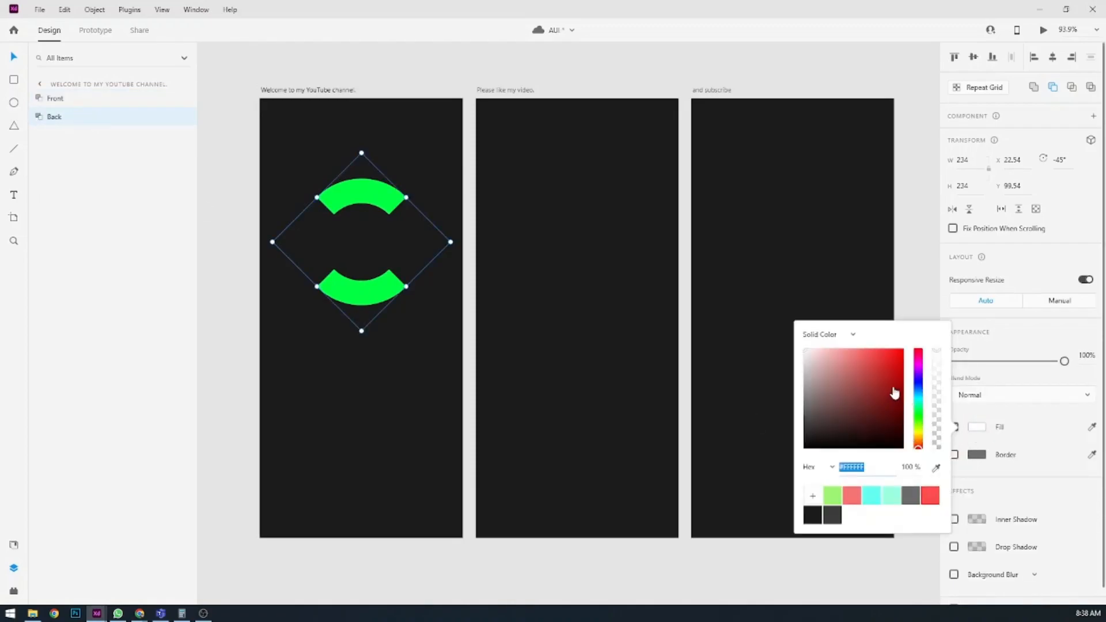
pyautogui.click(904, 348)
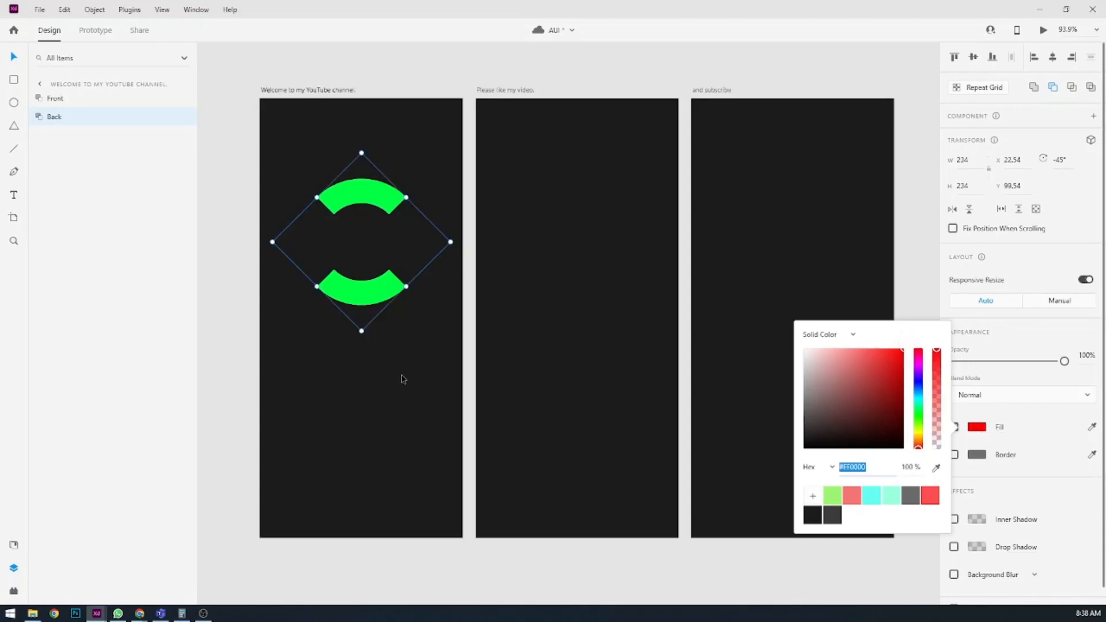
pyautogui.click(334, 299)
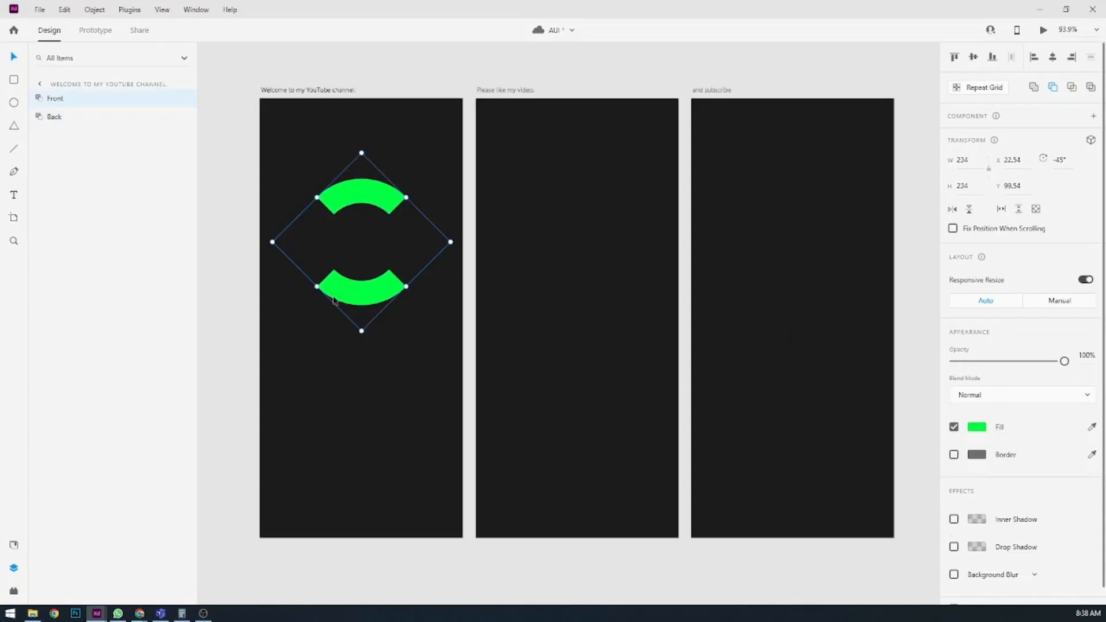
pyautogui.click(230, 322)
# Step: Add the centred text "Loading..." below the arcs on the first artboard and nudge it slightly down
pyautogui.click(16, 195)
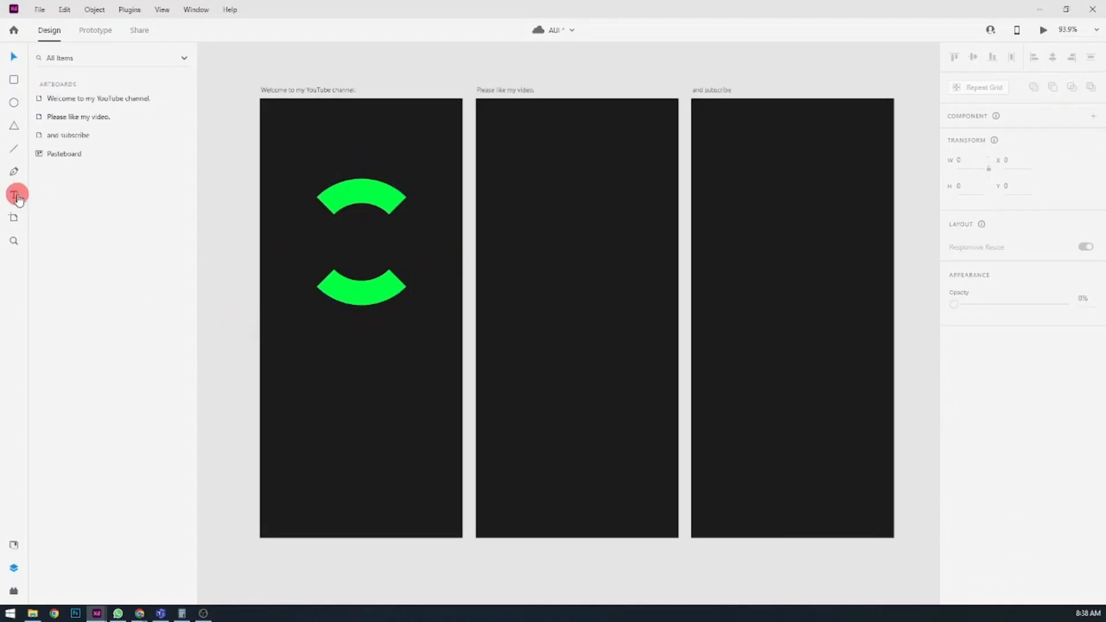
pyautogui.click(362, 332)
pyautogui.write('Loadin')
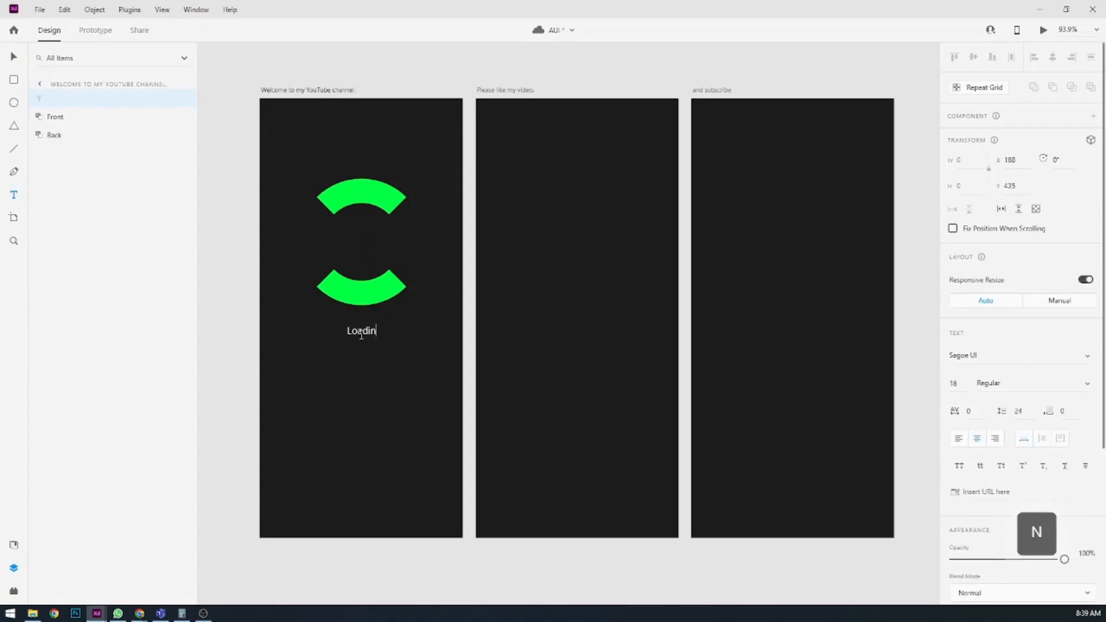
pyautogui.write('g...')
pyautogui.press('Escape')
pyautogui.press('alt')
pyautogui.press('v')
pyautogui.press('alt')
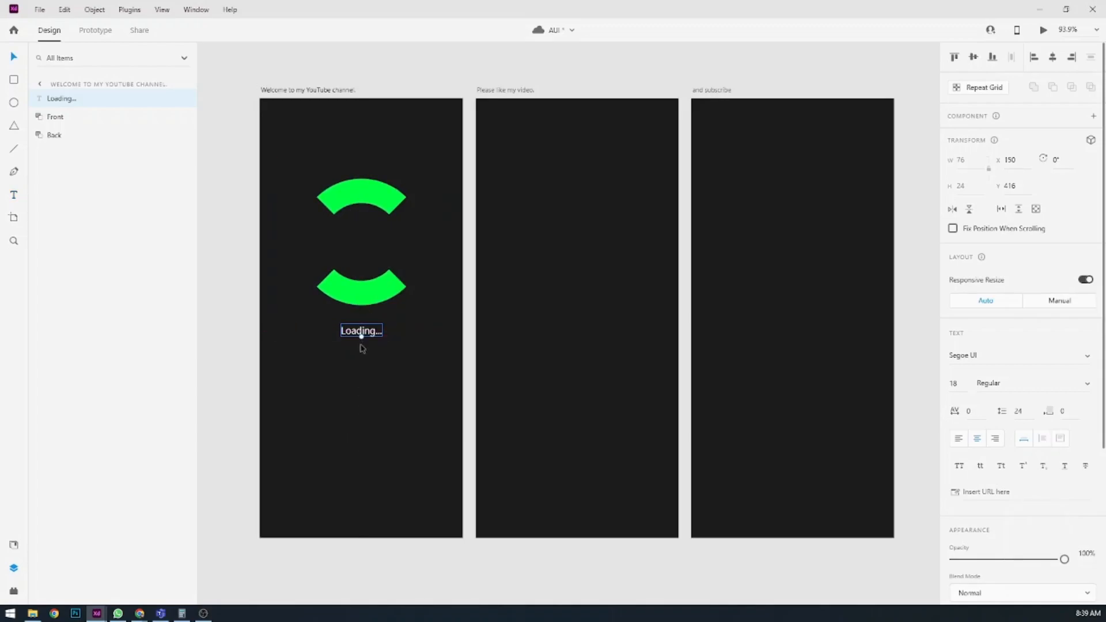
pyautogui.press('Down')
pyautogui.press('Down')
# Step: Move the arc shapes and the Loading... text together straight down to the middle of the first artboard
pyautogui.click(245, 180)
pyautogui.moveTo(232, 170); pyautogui.dragTo(406, 370)
pyautogui.moveTo(368, 200); pyautogui.dragTo(368, 275)
pyautogui.click(222, 256)
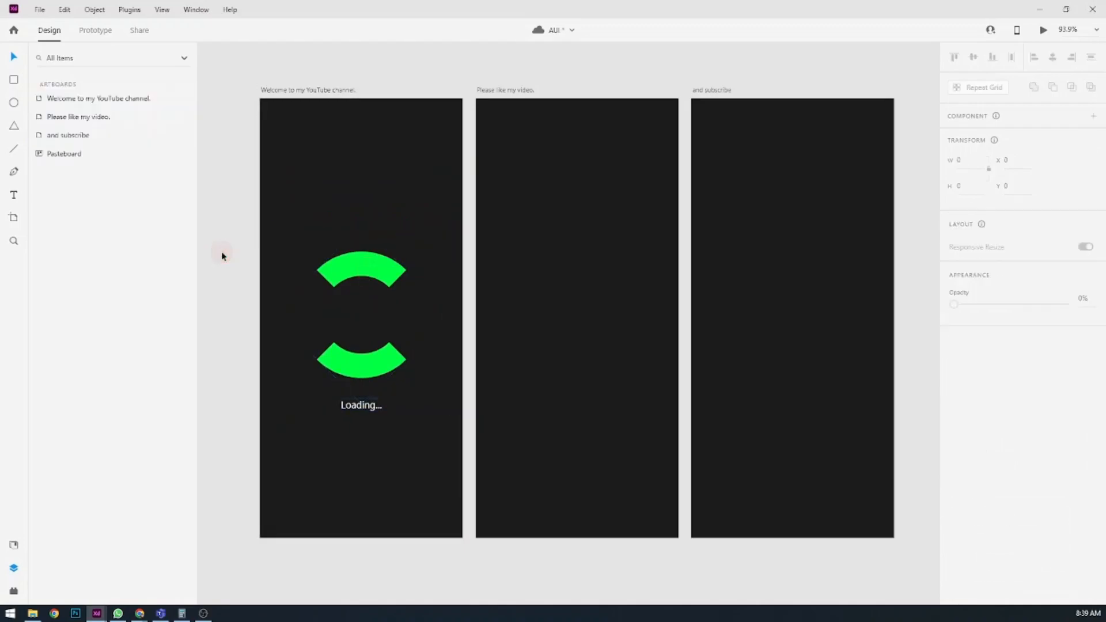
# Step: Copy the arc shapes and Loading... text from the first artboard into the "Please like my video." artboard
pyautogui.moveTo(232, 250); pyautogui.dragTo(418, 447)
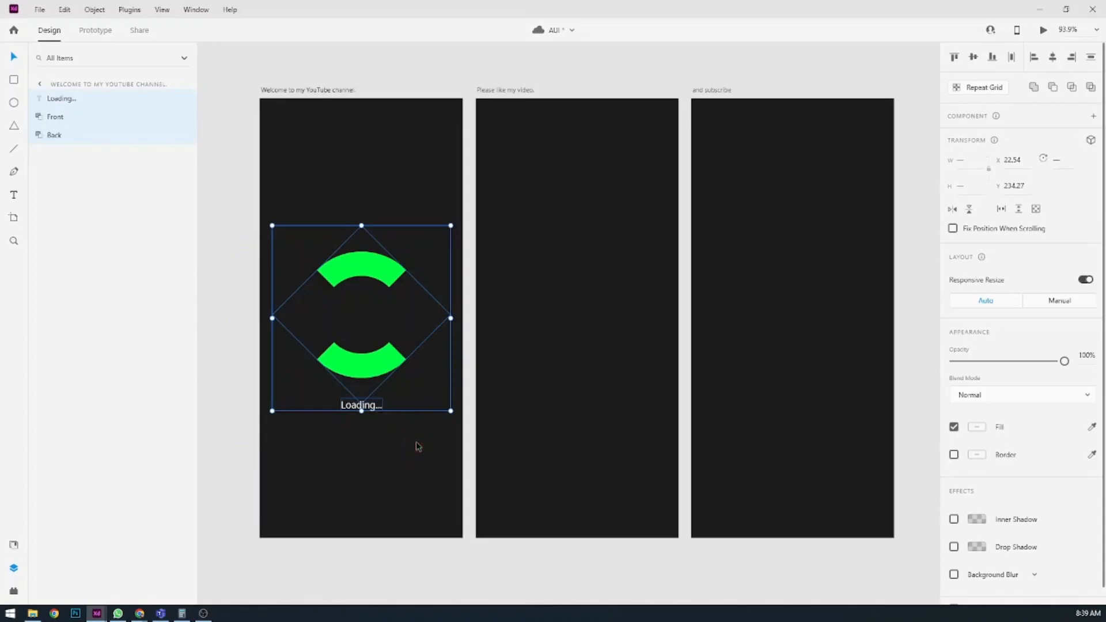
pyautogui.rightClick(352, 369)
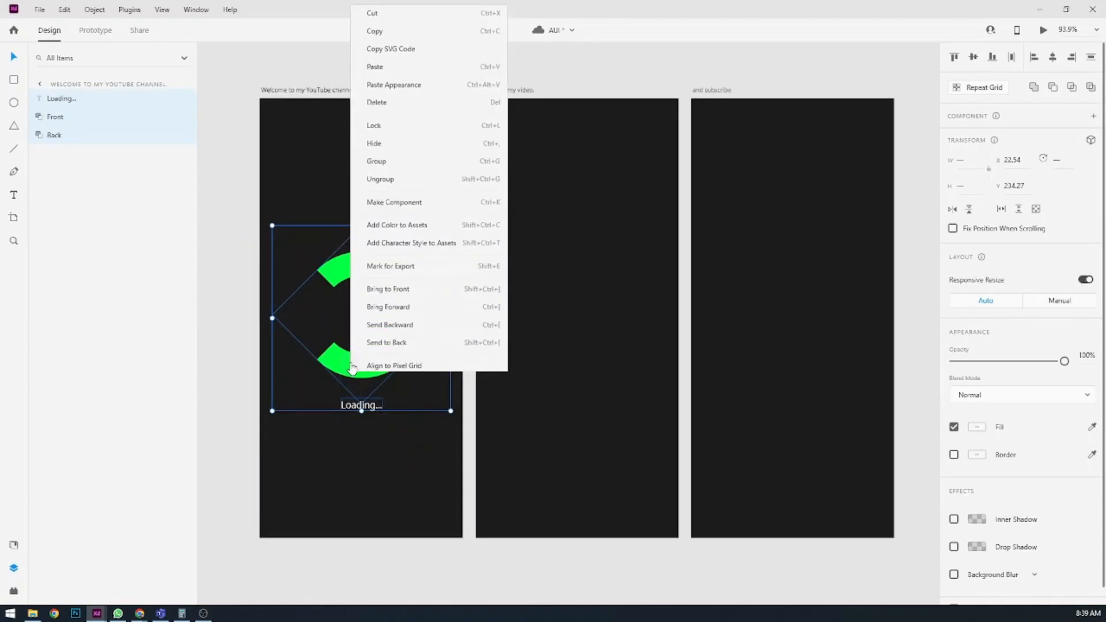
pyautogui.click(373, 29)
pyautogui.click(502, 91)
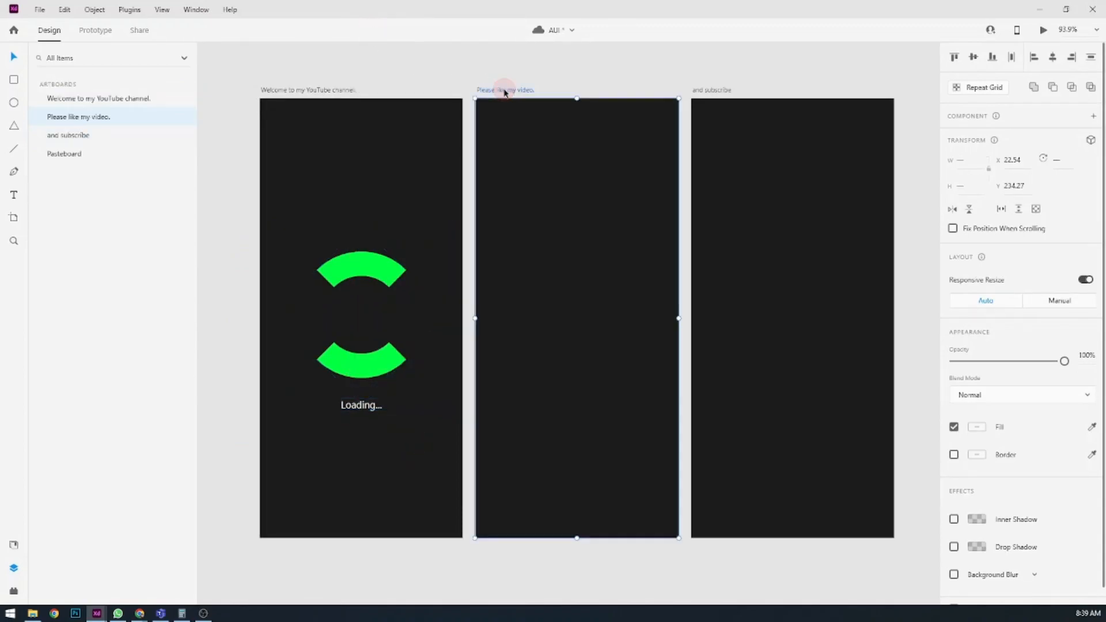
pyautogui.rightClick(552, 236)
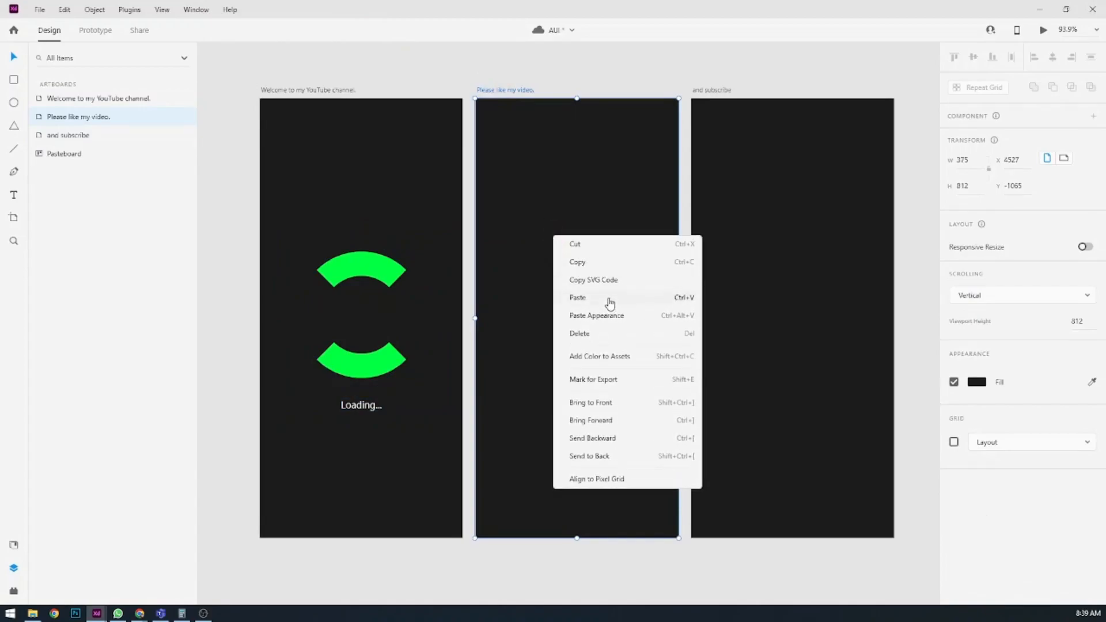
pyautogui.click(610, 304)
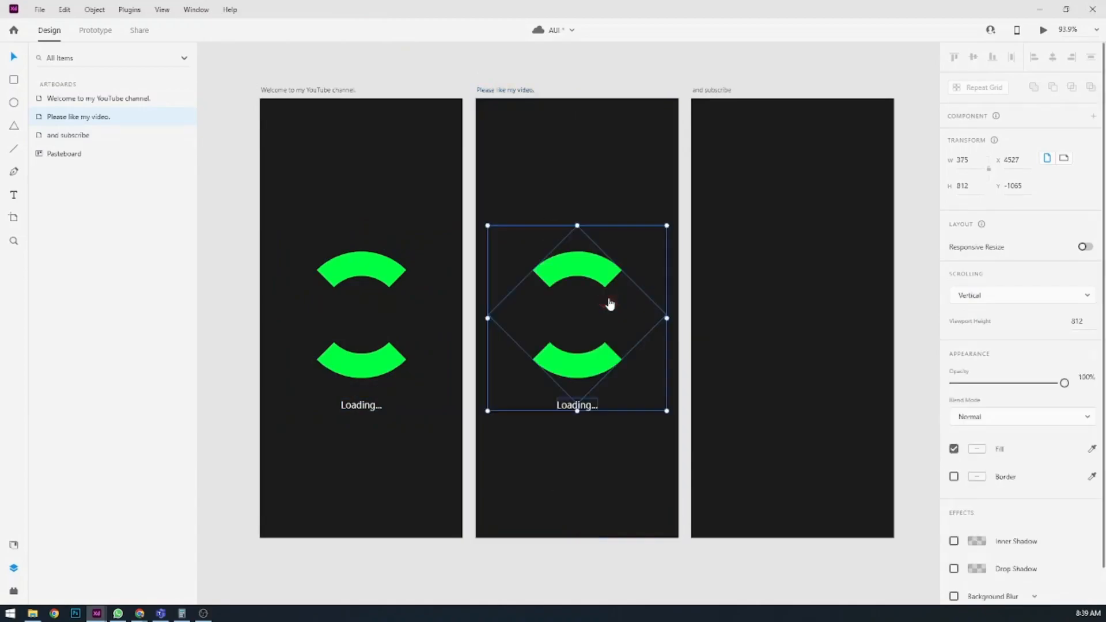
# Step: Set the background fill of the "Please like my video." artboard to black #000000
pyautogui.click(714, 91)
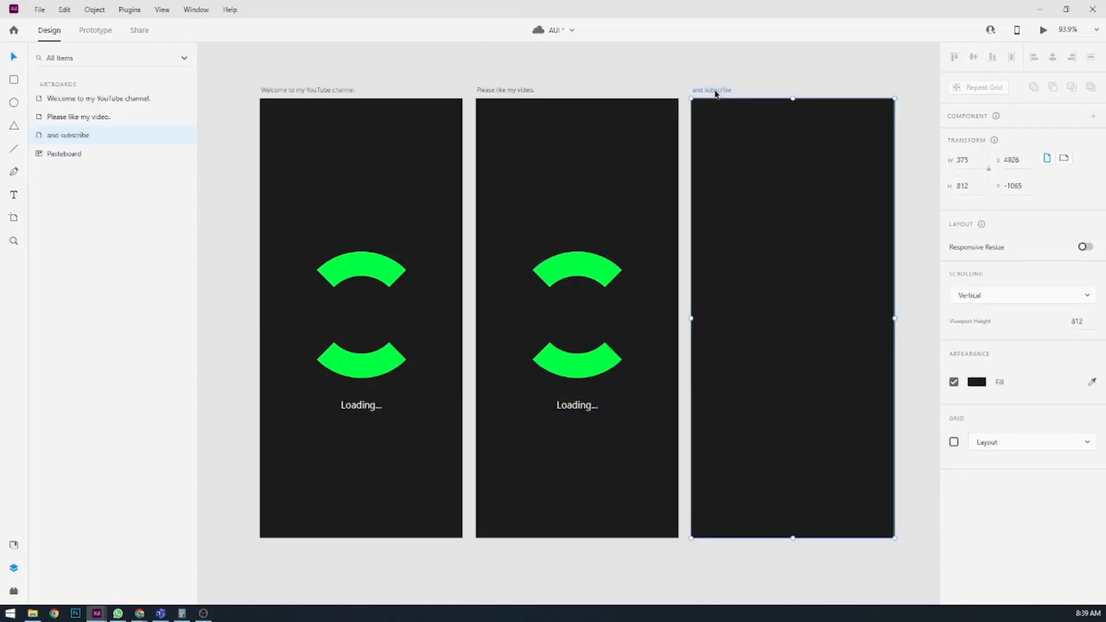
pyautogui.click(563, 122)
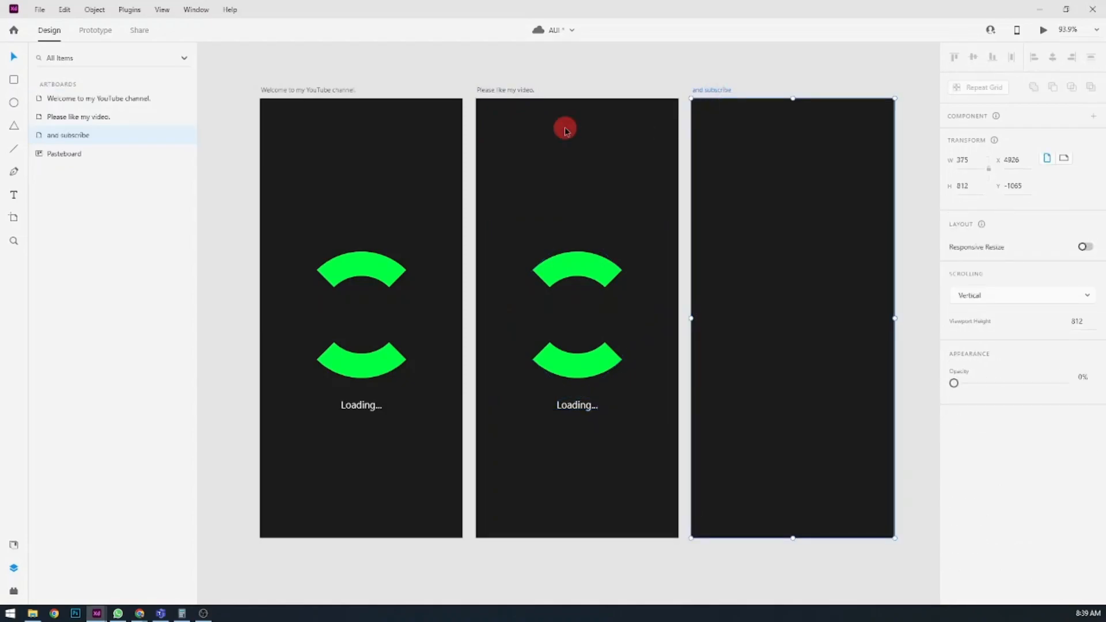
pyautogui.click(517, 91)
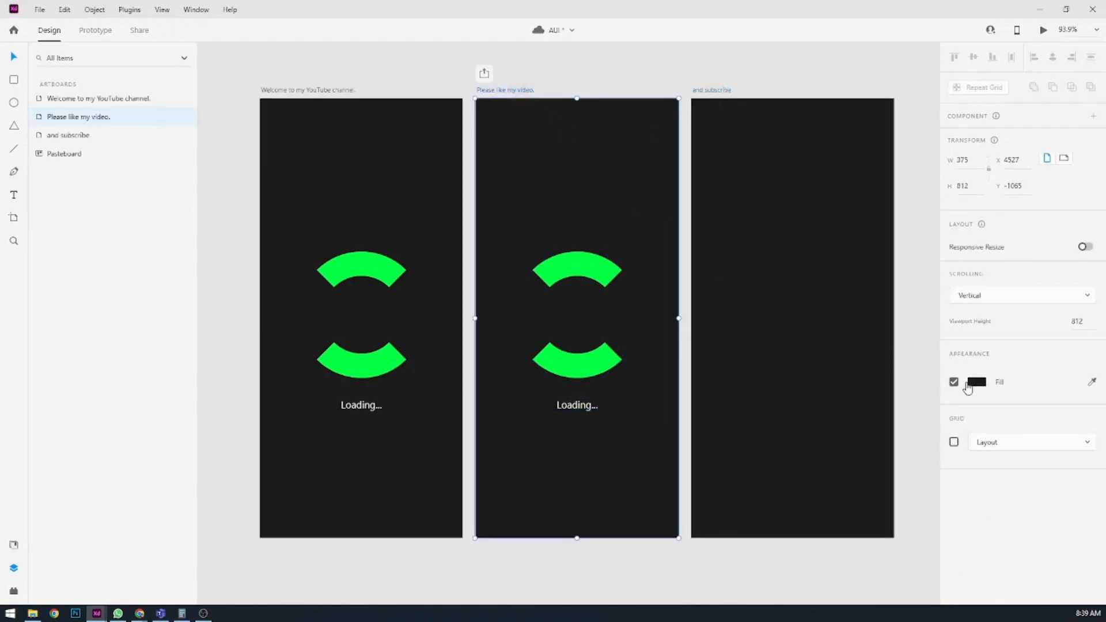
pyautogui.click(977, 382)
pyautogui.click(809, 401)
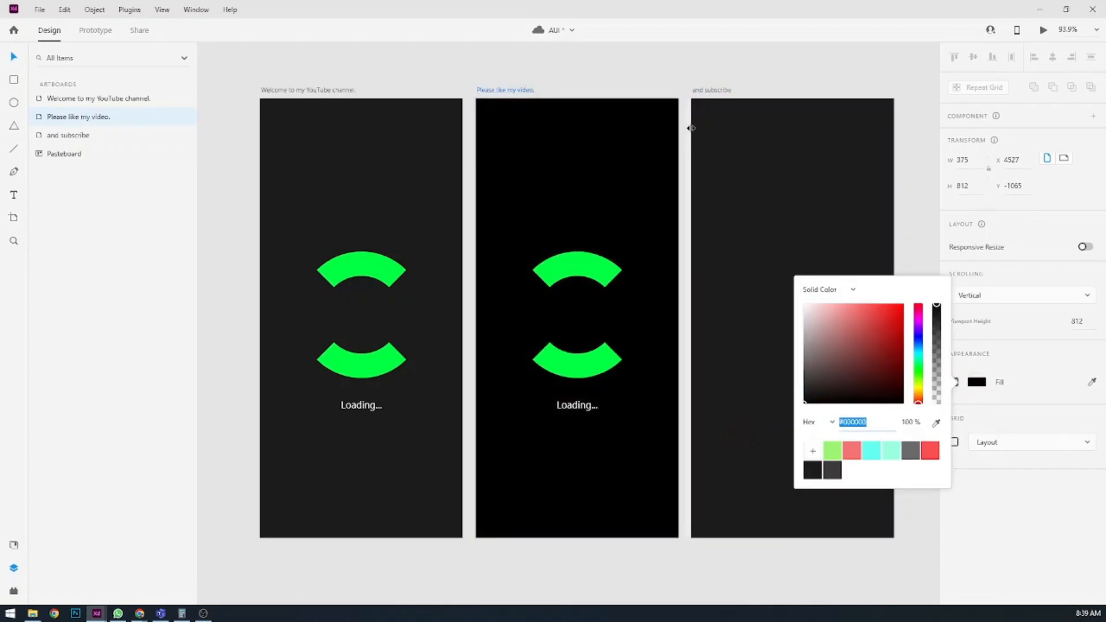
# Step: Set the background fill of the "and subscribe" artboard to black #000000
pyautogui.click(709, 90)
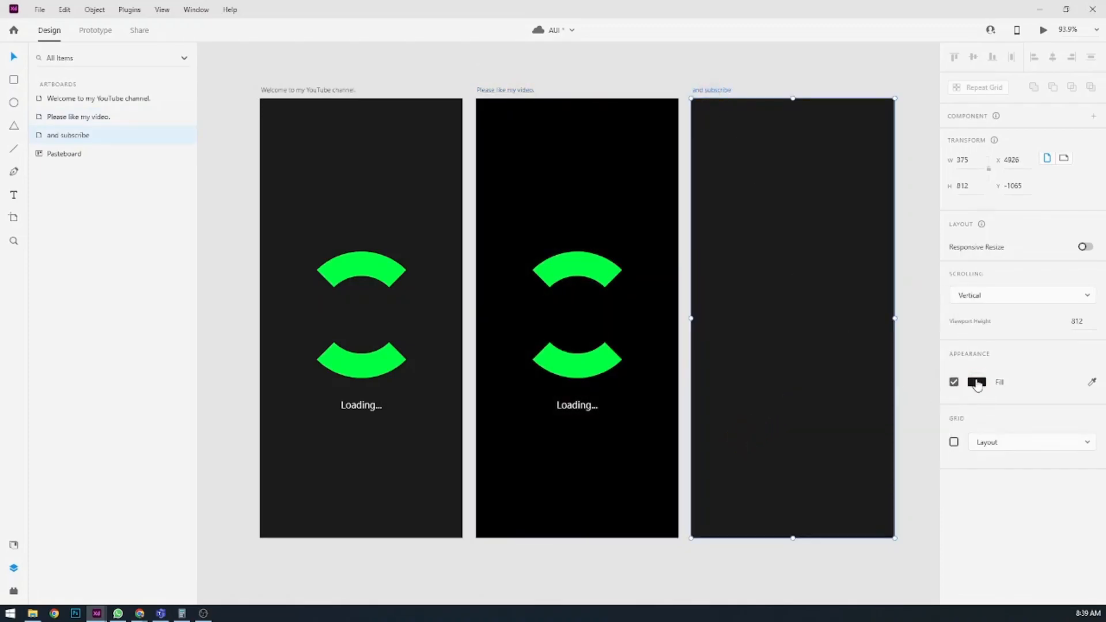
pyautogui.click(976, 382)
pyautogui.click(830, 402)
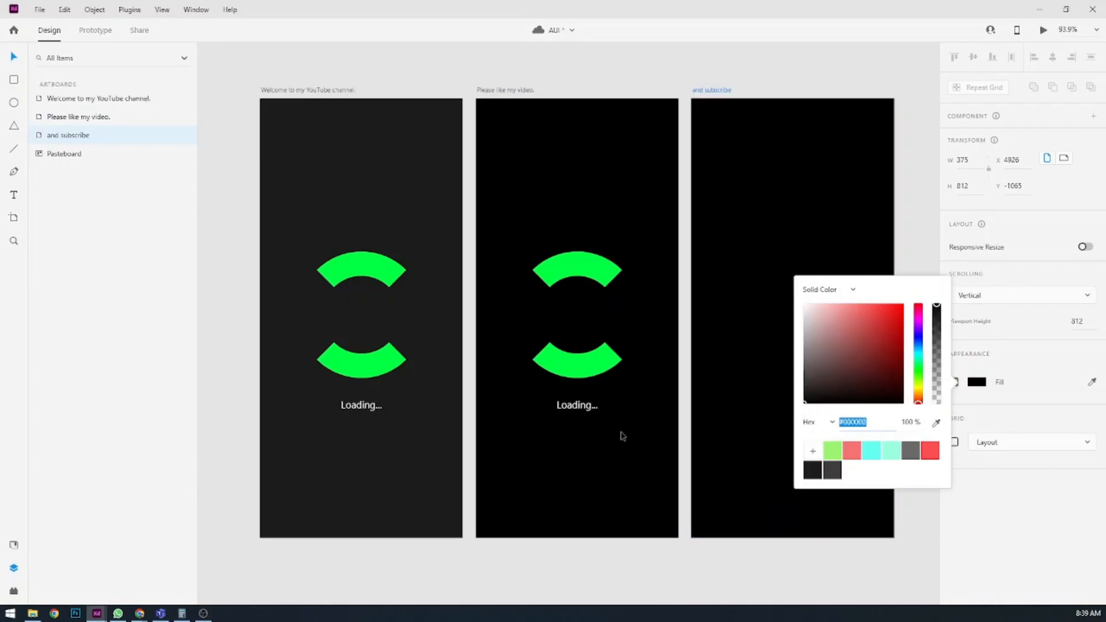
# Step: Set the background fill of the "Welcome to my YouTube channel." artboard to black
pyautogui.click(274, 94)
pyautogui.click(299, 91)
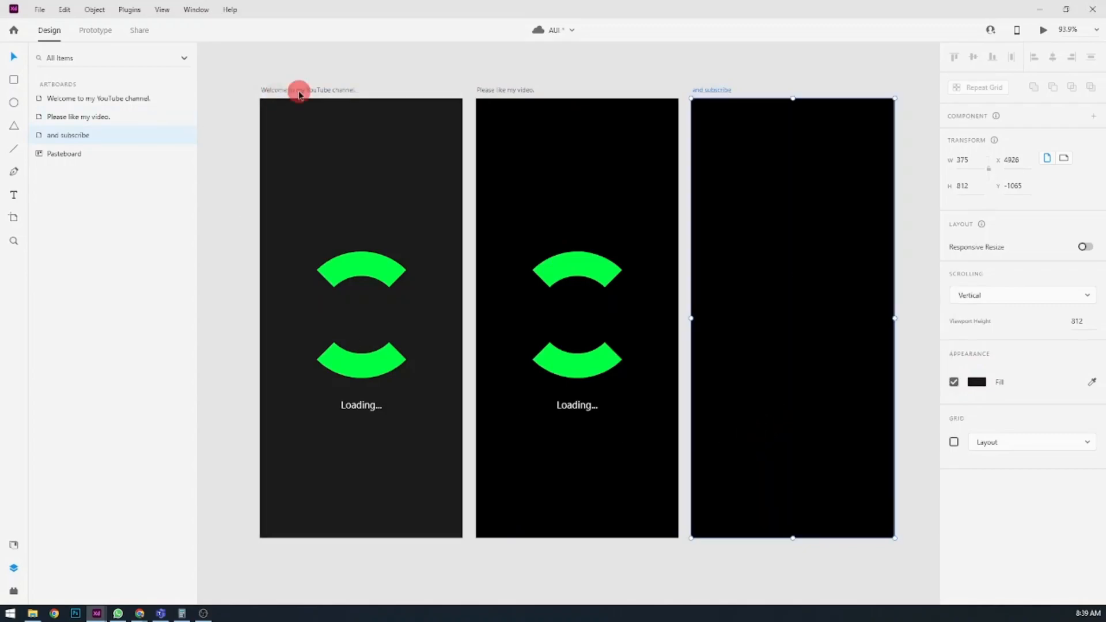
pyautogui.click(978, 385)
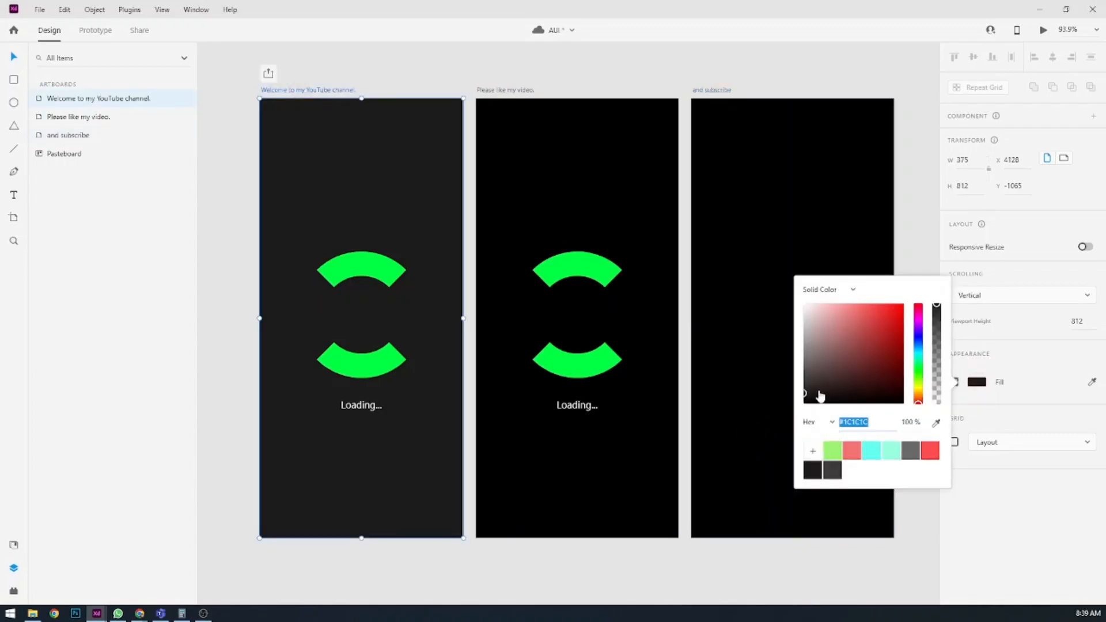
pyautogui.moveTo(821, 396); pyautogui.dragTo(755, 439)
pyautogui.click(538, 573)
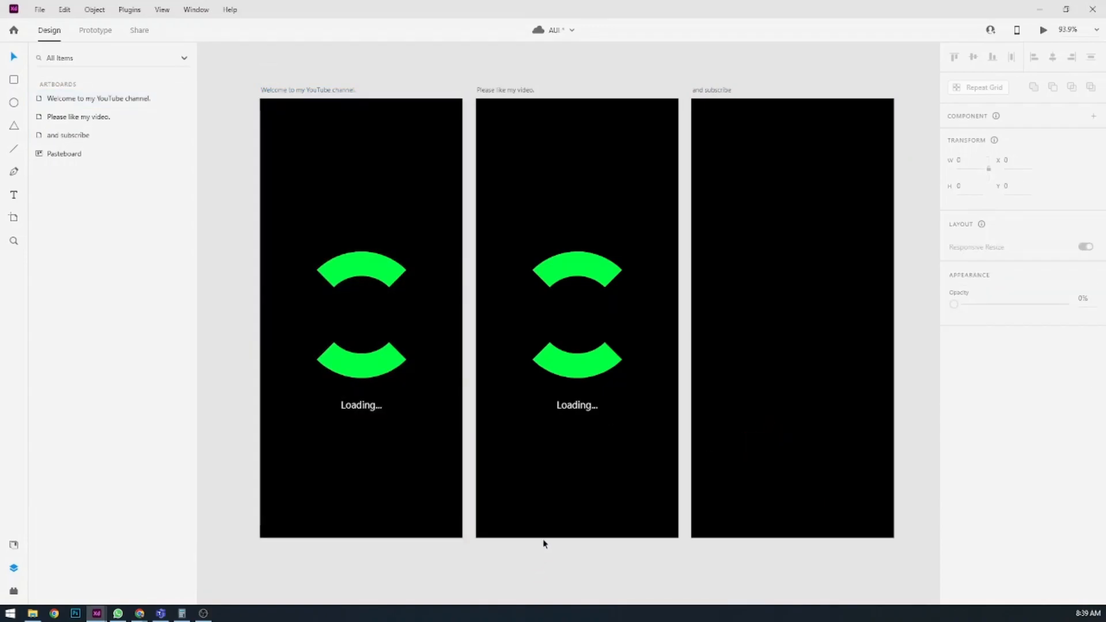
# Step: Rotate the green arc shape on the "Please like my video." artboard to -135° to uncover the red arcs
pyautogui.click(572, 272)
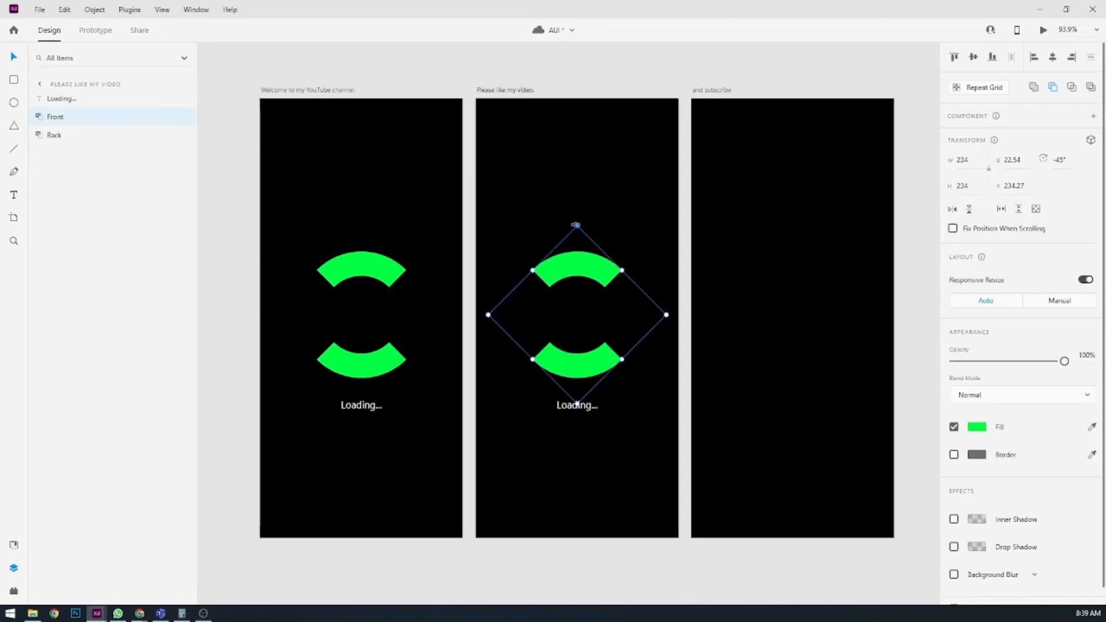
pyautogui.moveTo(577, 221); pyautogui.dragTo(489, 315)
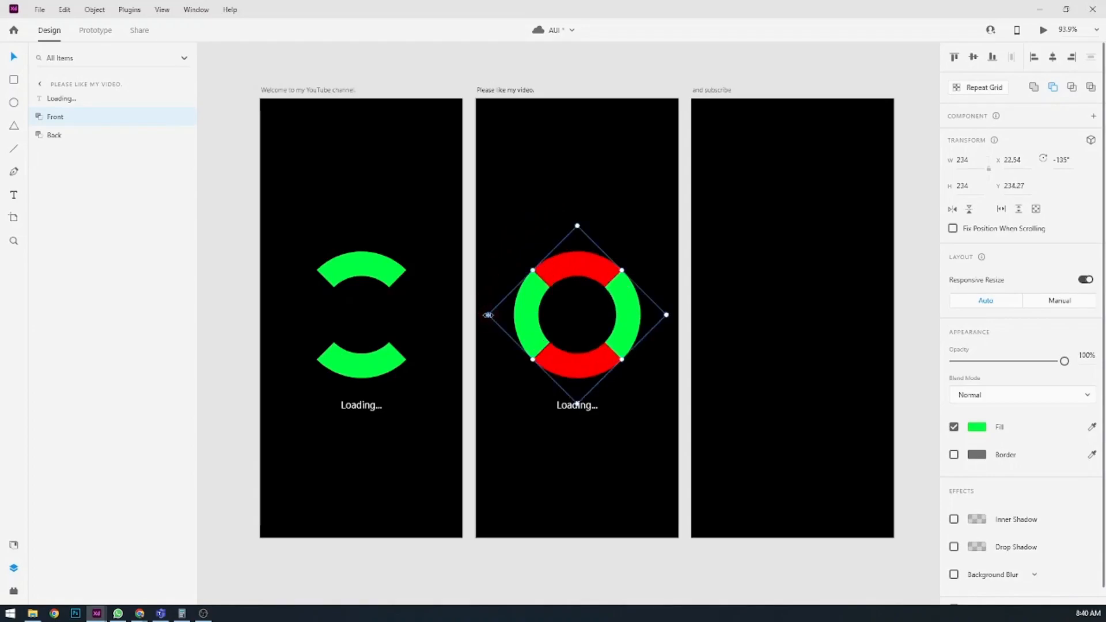
pyautogui.click(568, 449)
# Step: Copy the green and red arcs with the Loading... text from "Please like my video." into the "and subscribe" artboard
pyautogui.moveTo(514, 237); pyautogui.dragTo(614, 436)
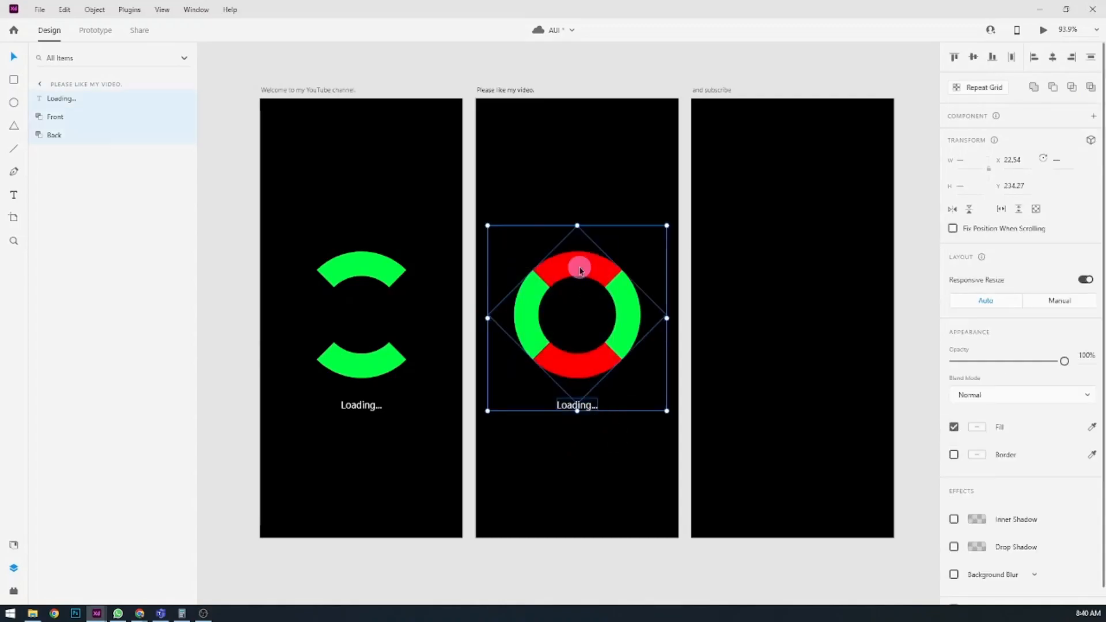
pyautogui.rightClick(579, 267)
pyautogui.click(606, 27)
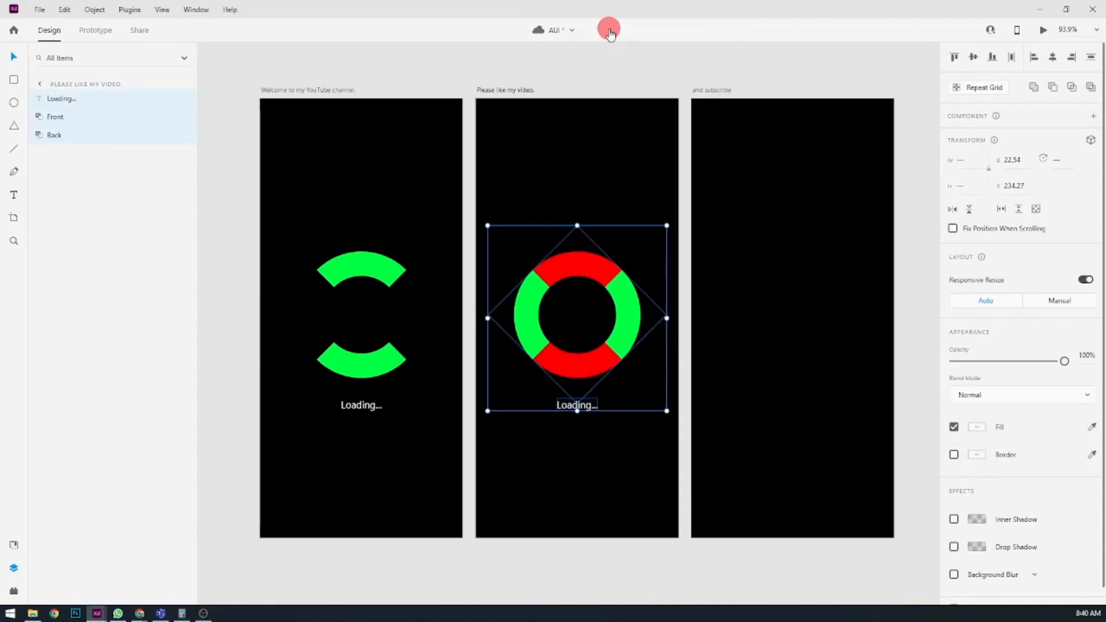
pyautogui.click(737, 171)
pyautogui.rightClick(746, 219)
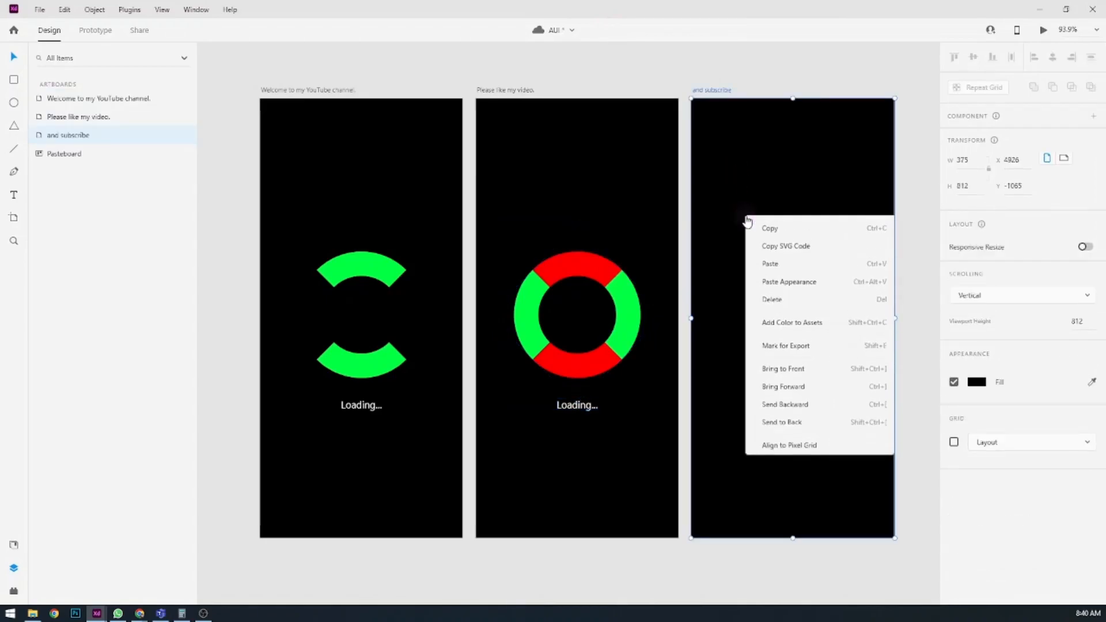
pyautogui.click(771, 280)
pyautogui.click(761, 195)
# Step: Rotate the red arc shape on the "and subscribe" artboard a quarter turn so it sits hidden behind the green arcs
pyautogui.click(782, 267)
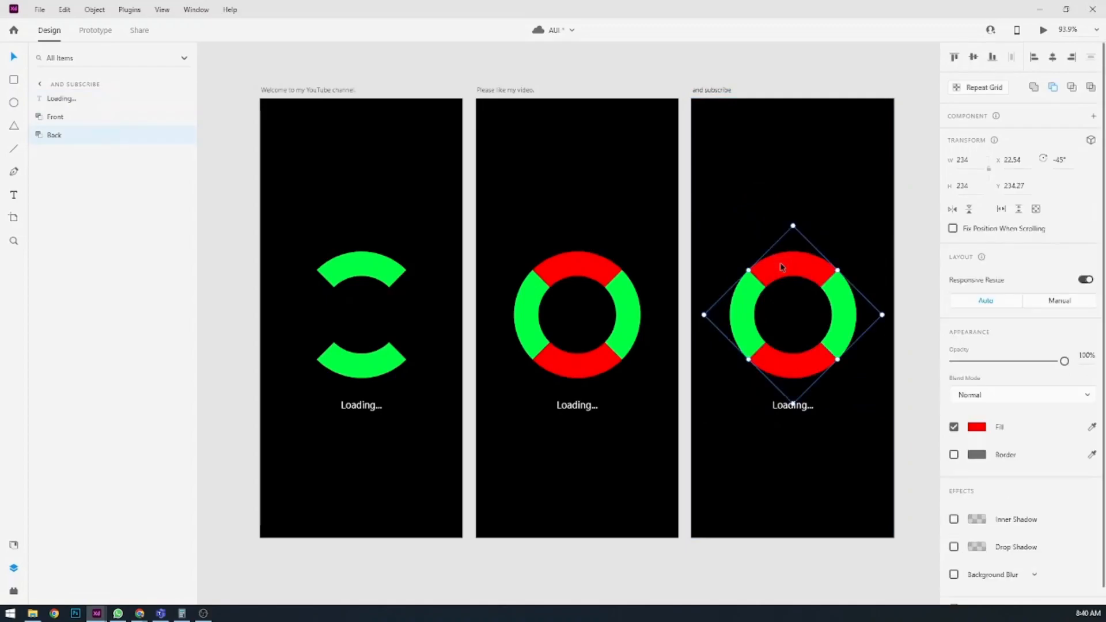
pyautogui.moveTo(794, 223); pyautogui.dragTo(679, 314)
pyautogui.click(719, 443)
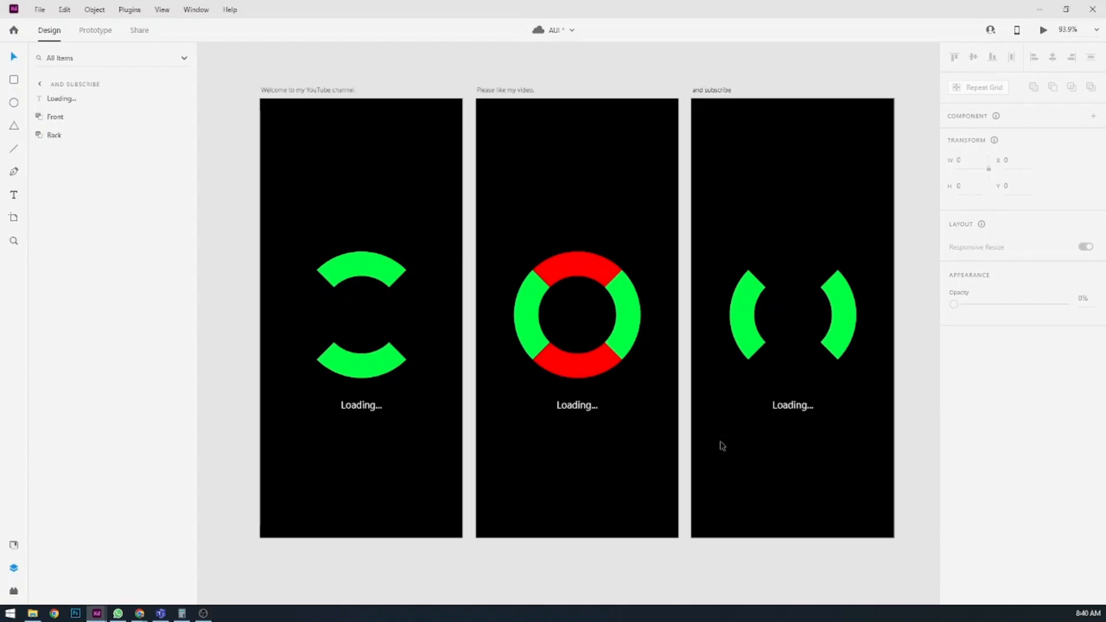
# Step: Switch to prototyping and link the "Welcome to my YouTube channel." artboard to "Please like my video."
pyautogui.click(106, 33)
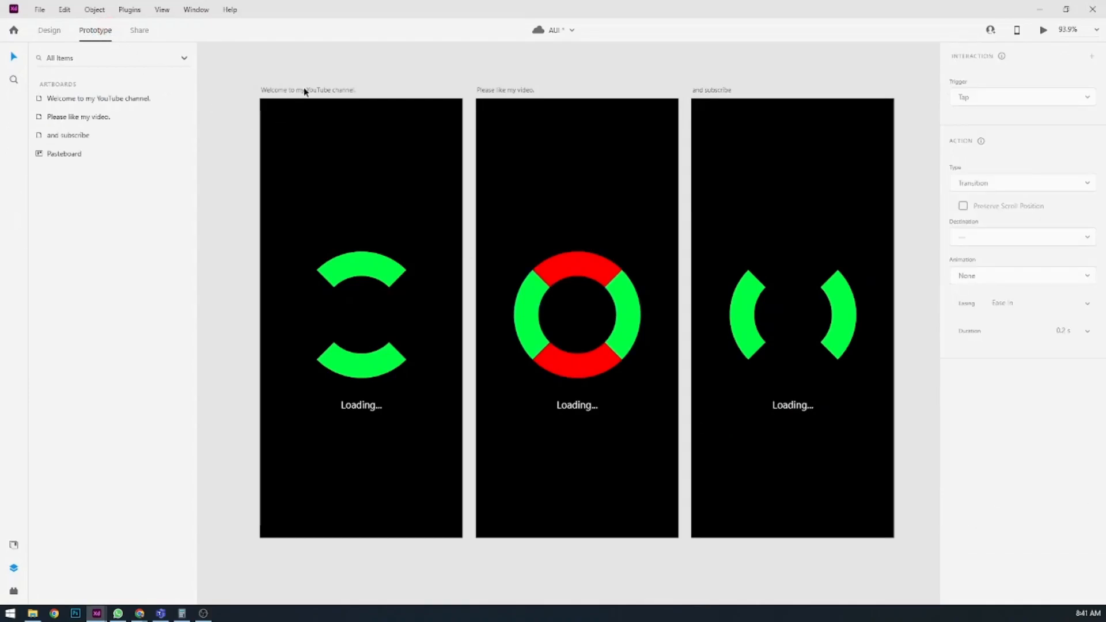
pyautogui.click(304, 90)
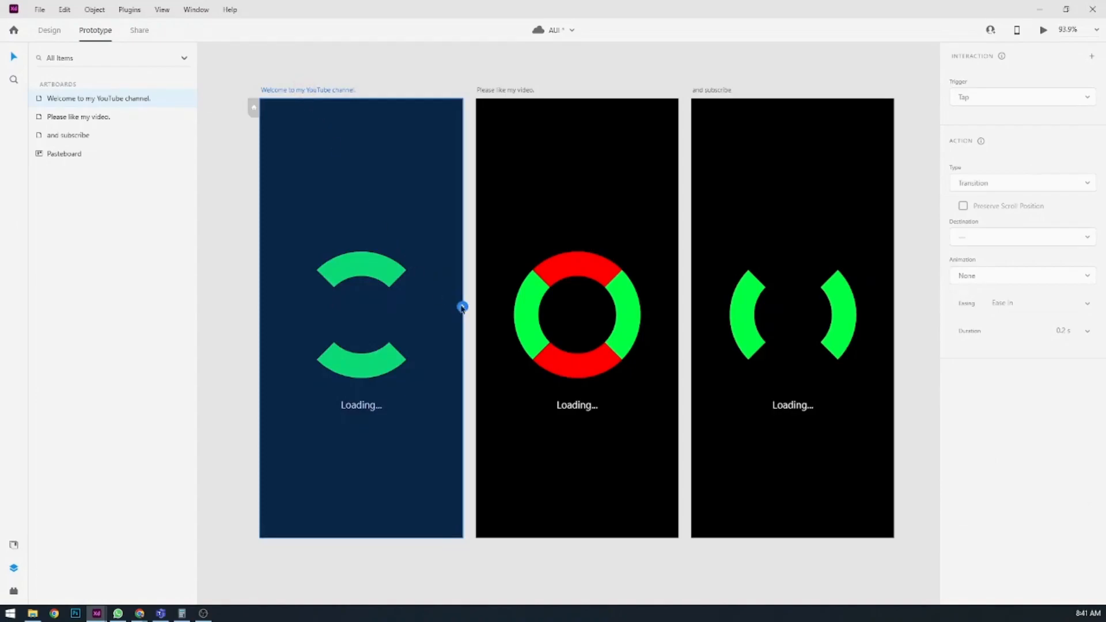
pyautogui.moveTo(462, 307); pyautogui.dragTo(496, 328)
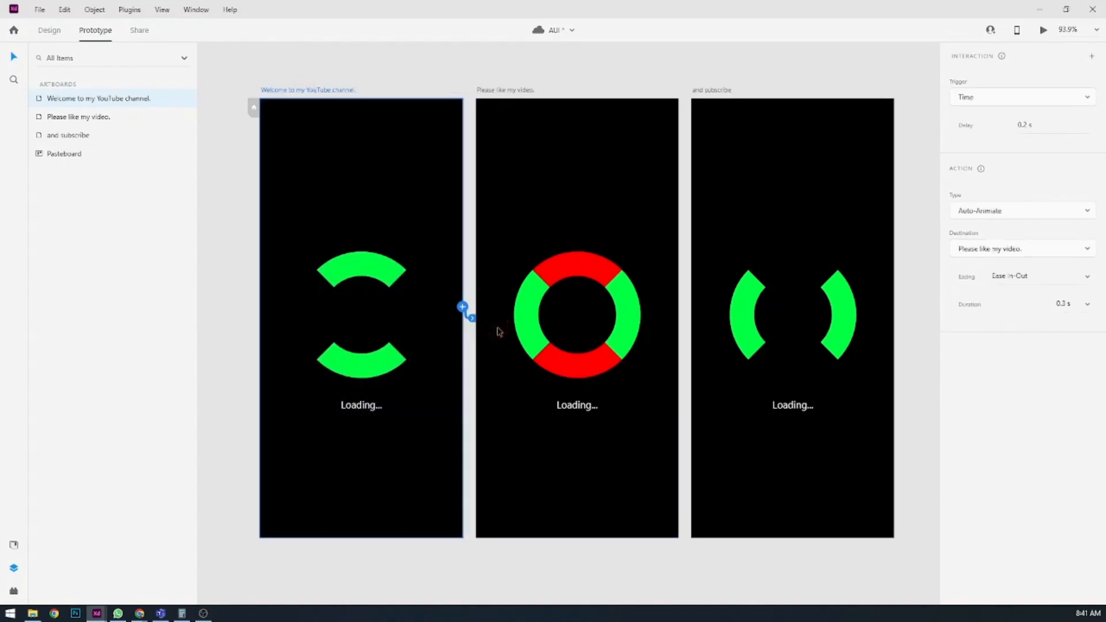
# Step: Check the trigger, delay, action type and easing settings of the first artboard's link
pyautogui.click(1005, 100)
pyautogui.click(996, 101)
pyautogui.click(1028, 124)
pyautogui.click(1031, 122)
pyautogui.click(994, 212)
pyautogui.click(997, 213)
pyautogui.click(1052, 283)
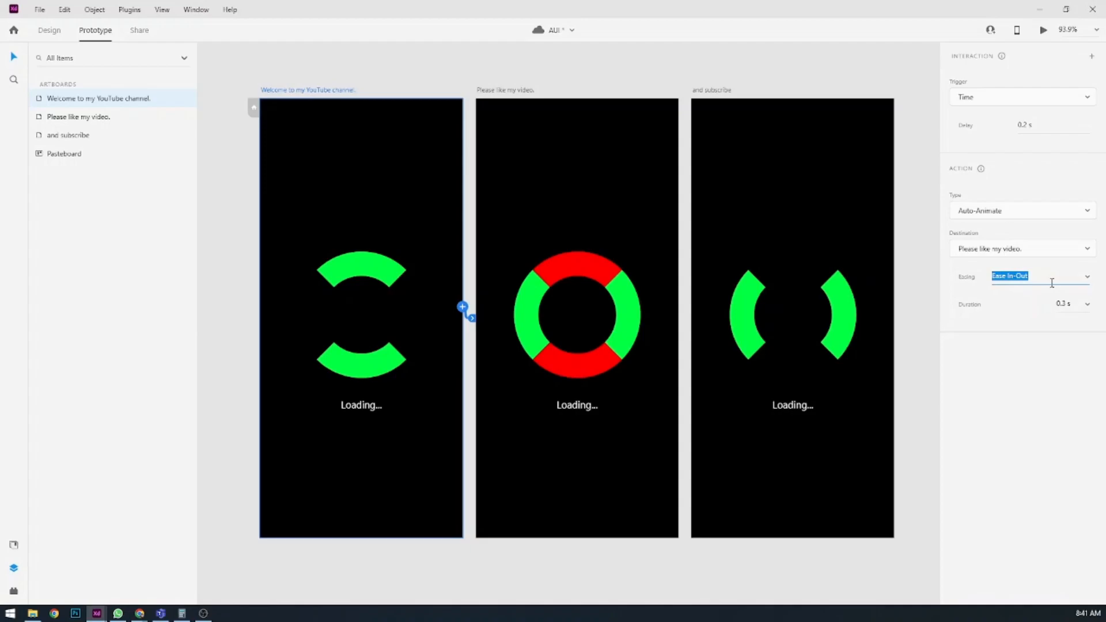
pyautogui.click(1029, 358)
# Step: Link "Please like my video." to "and subscribe", and link "and subscribe" back to "Welcome to my YouTube channel."
pyautogui.click(509, 89)
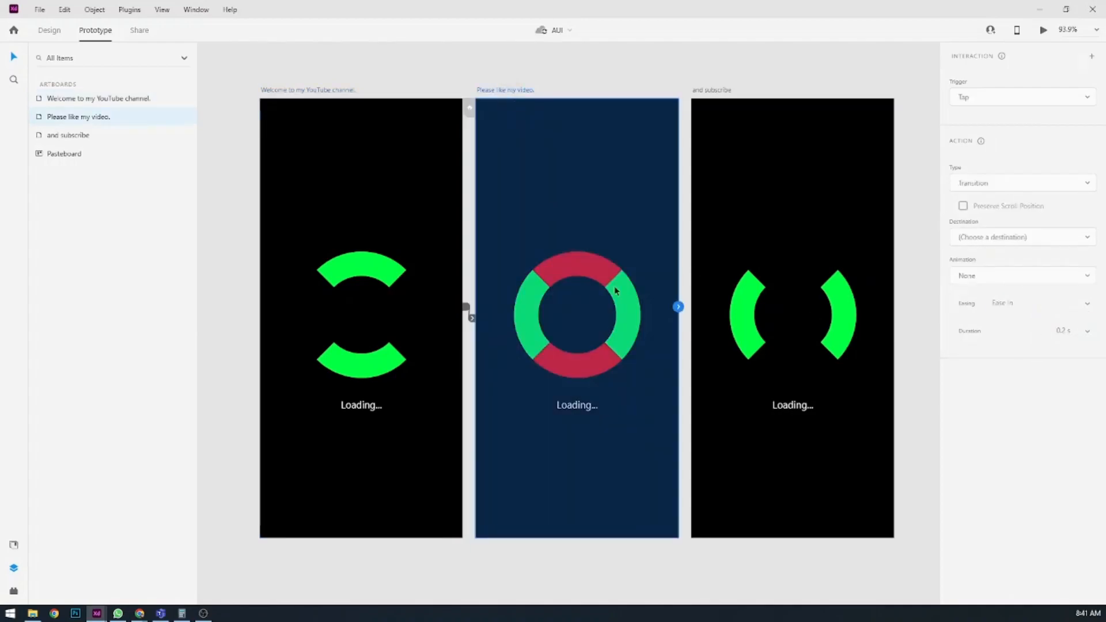
pyautogui.moveTo(679, 308); pyautogui.dragTo(717, 334)
pyautogui.click(711, 90)
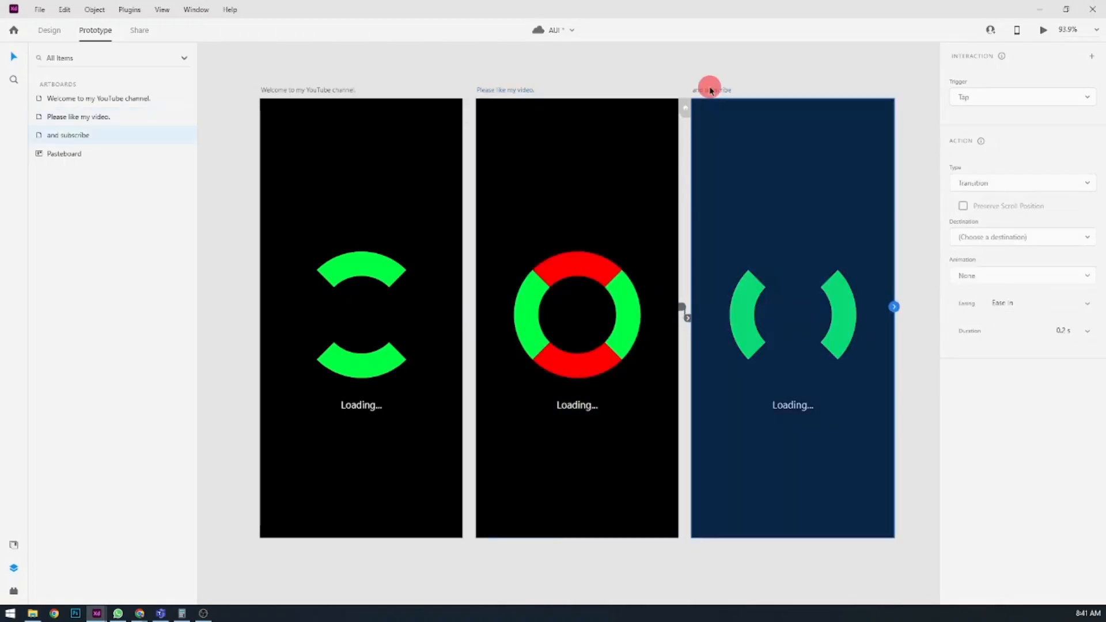
pyautogui.moveTo(893, 306); pyautogui.dragTo(455, 375)
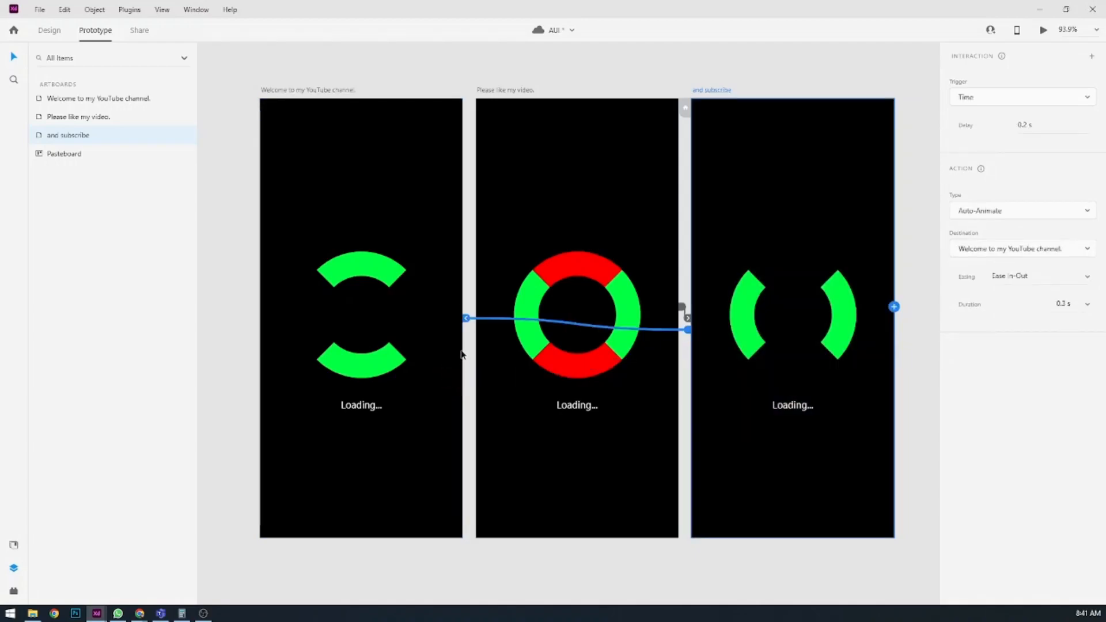
# Step: Preview the looping loading animation, then close the preview
pyautogui.click(1043, 30)
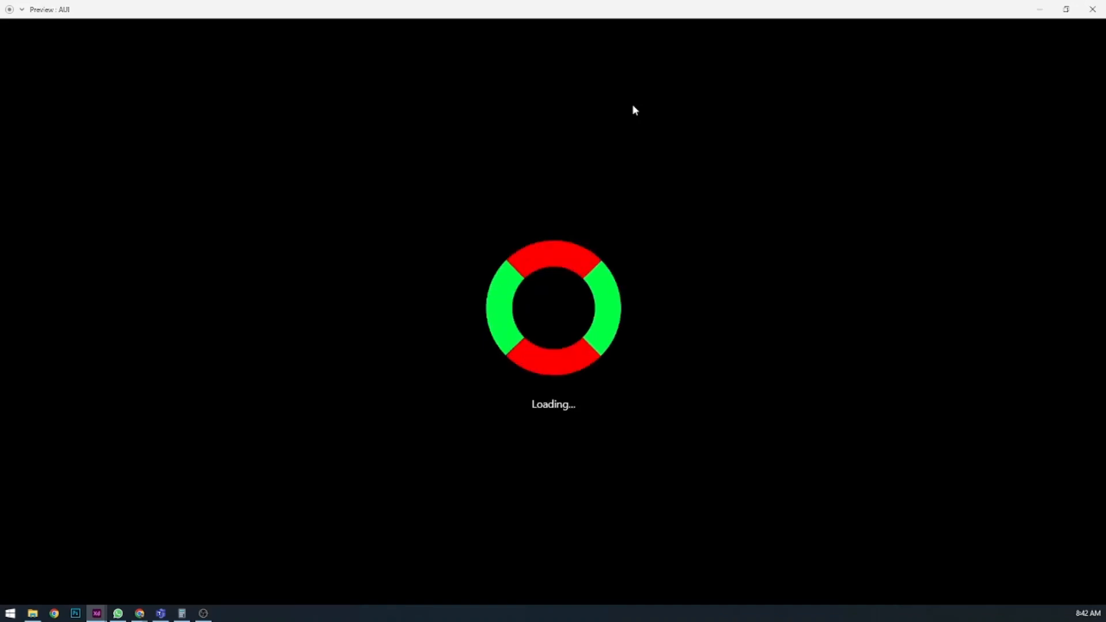
pyautogui.click(1092, 9)
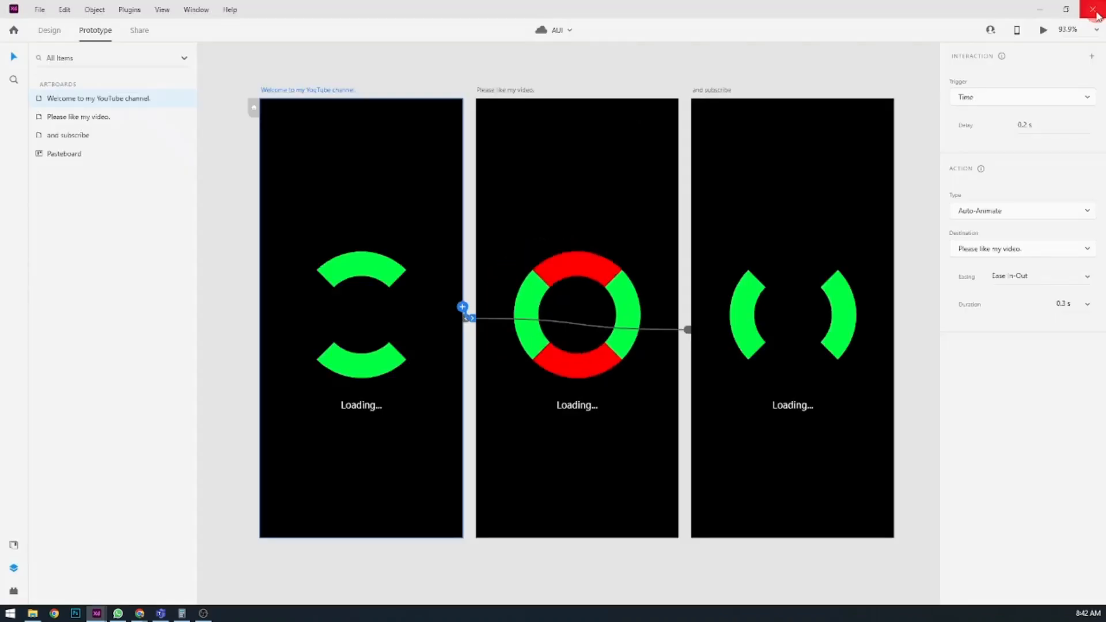
pyautogui.click(655, 73)
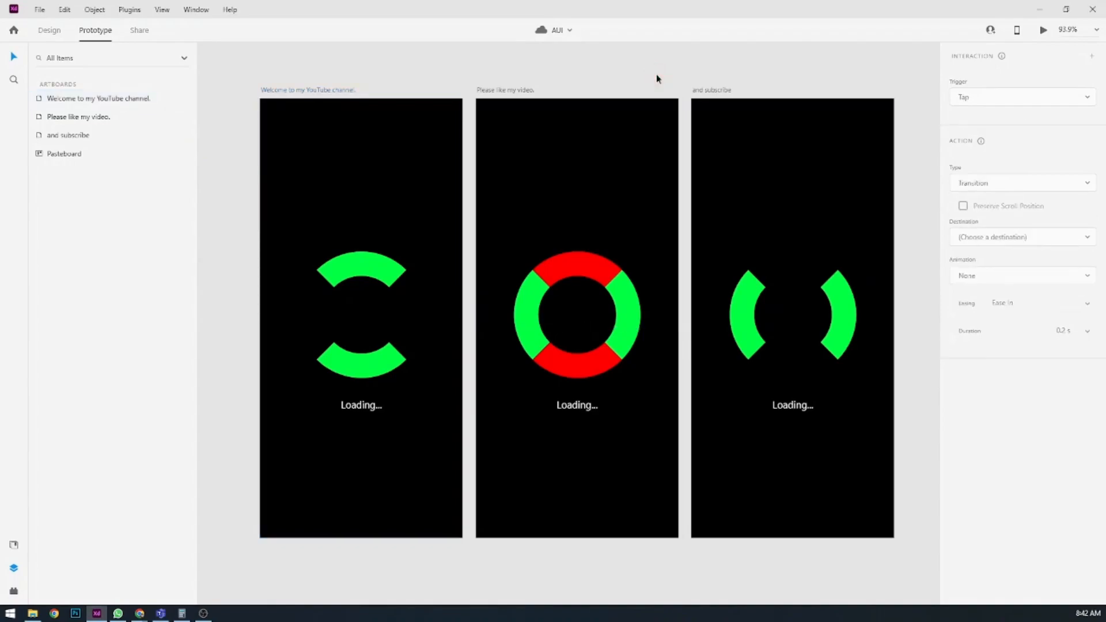
# Step: Set the easing of the interactions on all three artboards to Wind Up
pyautogui.click(292, 94)
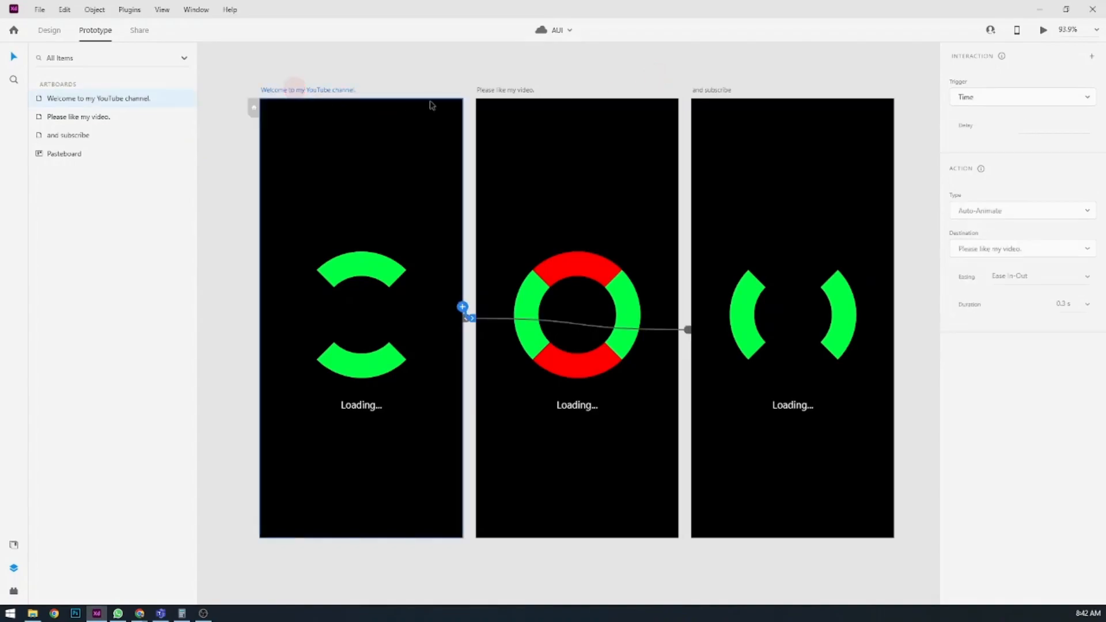
pyautogui.keyDown('shift'); pyautogui.click(518, 94); pyautogui.keyUp('shift')
pyautogui.keyDown('shift'); pyautogui.click(700, 91); pyautogui.keyUp('shift')
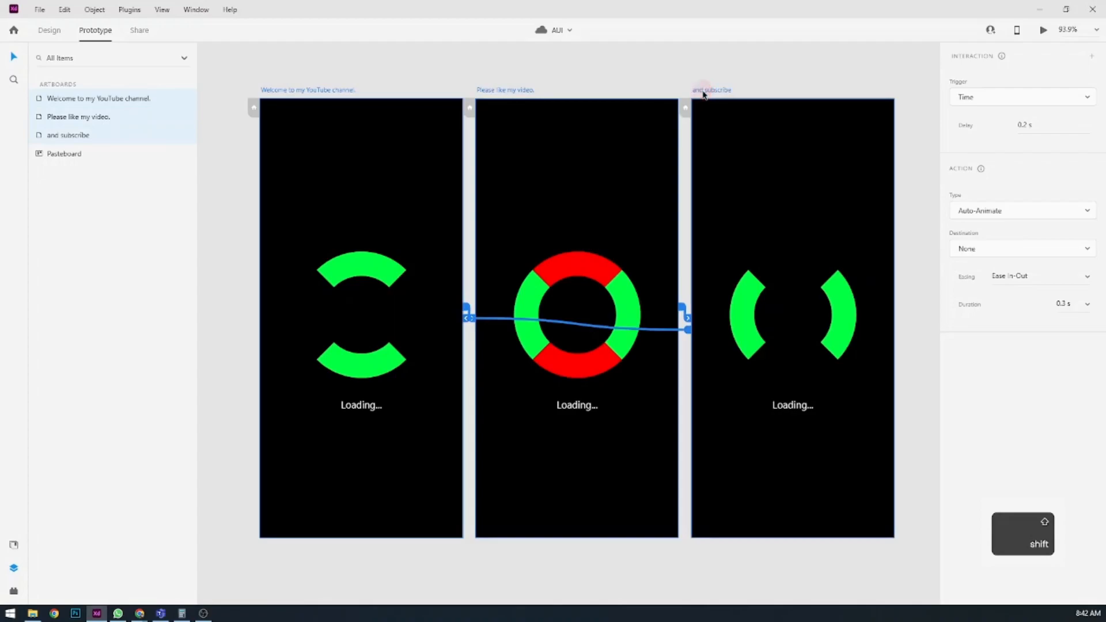
pyautogui.click(1087, 276)
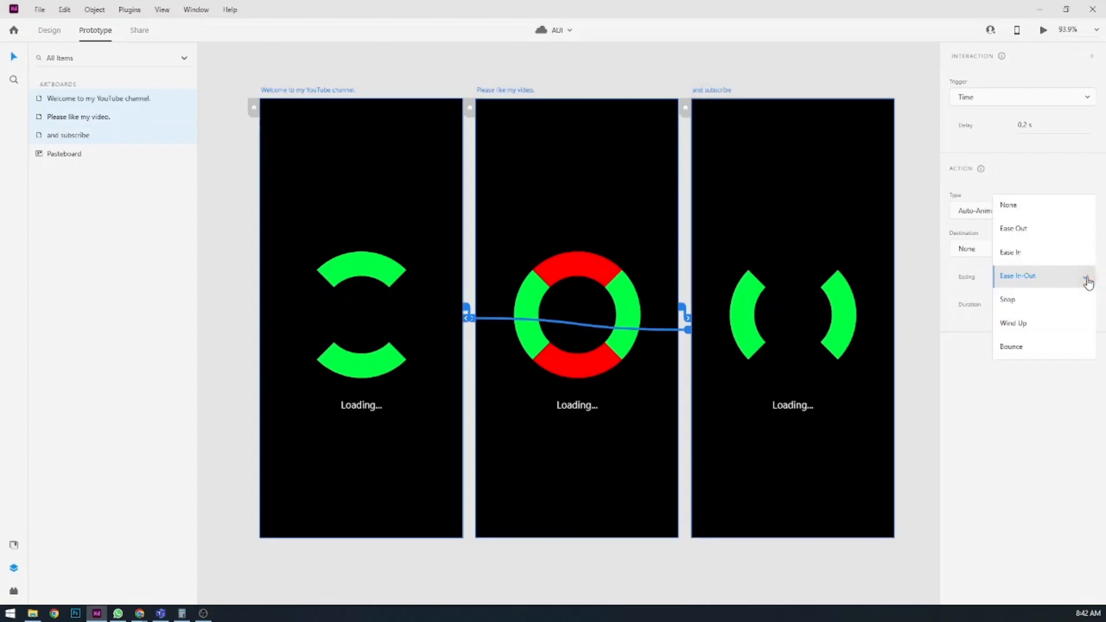
pyautogui.click(1019, 321)
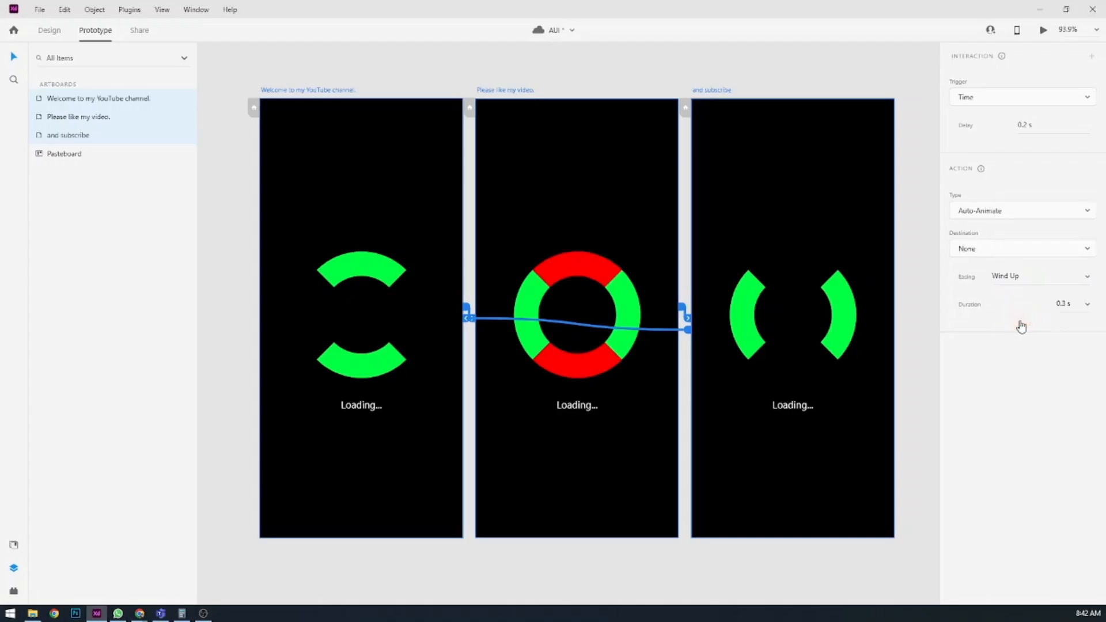
# Step: Play the prototype preview again, close it and deselect the artboards
pyautogui.click(1043, 30)
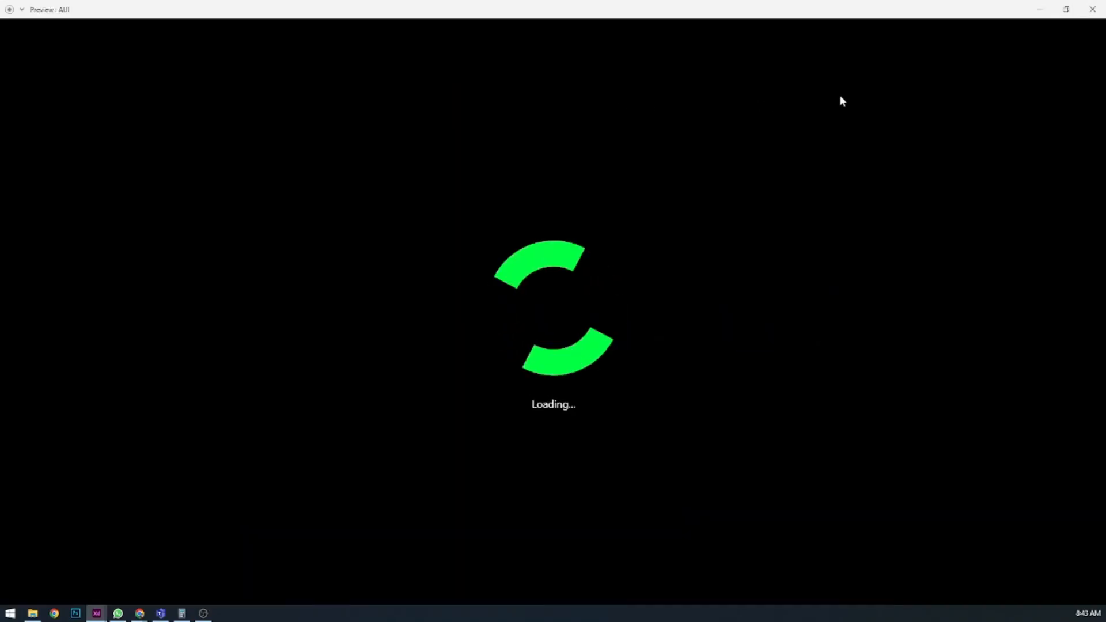
pyautogui.click(1093, 9)
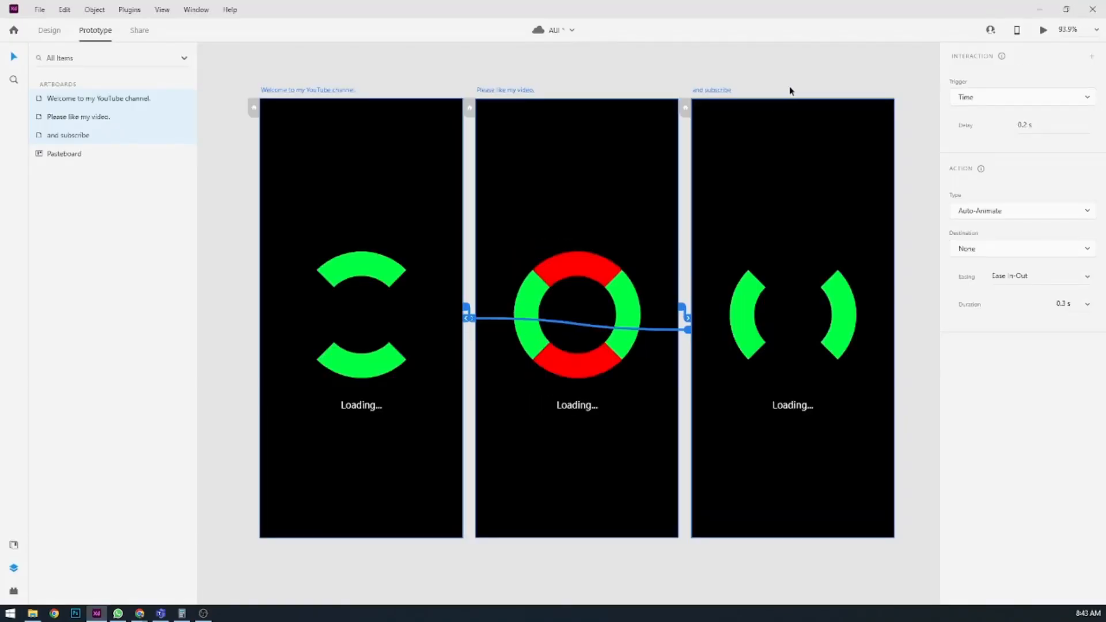
pyautogui.click(673, 68)
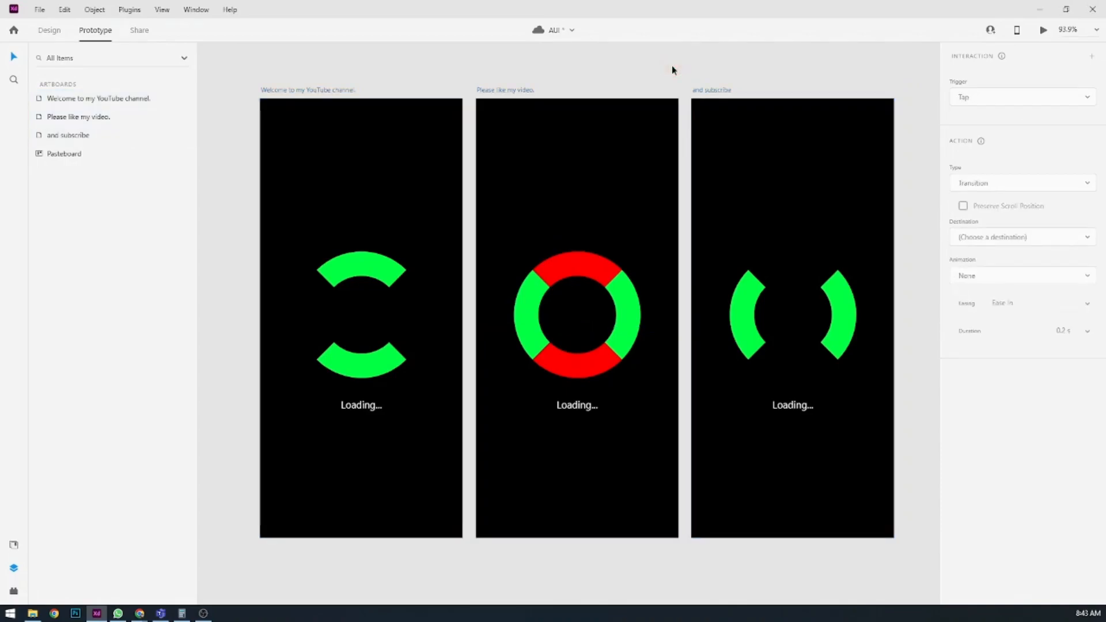